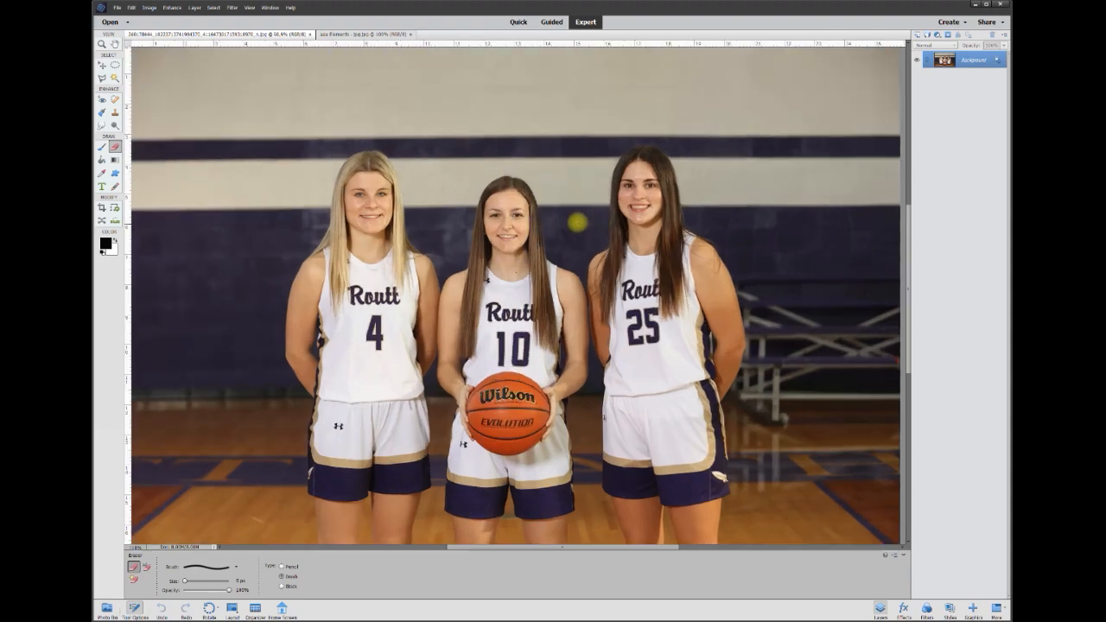
# Convert the photo's locked Background into a regular layer, focusing on the player wearing number 25.
pyautogui.scroll(1, 575, 217)
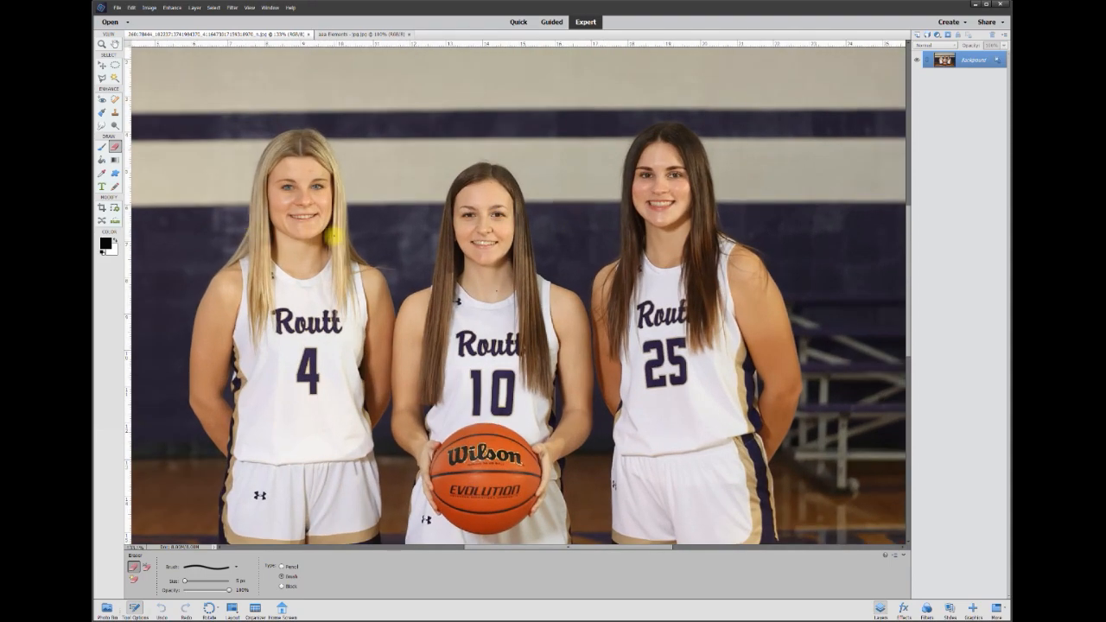
pyautogui.scroll(1, 458, 186)
pyautogui.scroll(1, 452, 178)
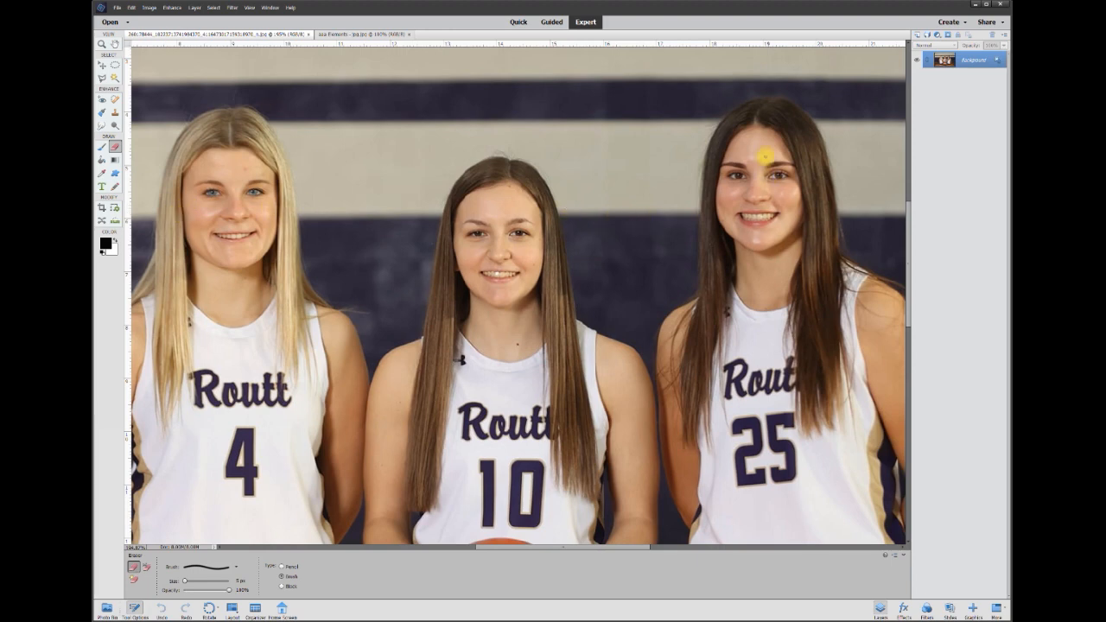
pyautogui.click(102, 64)
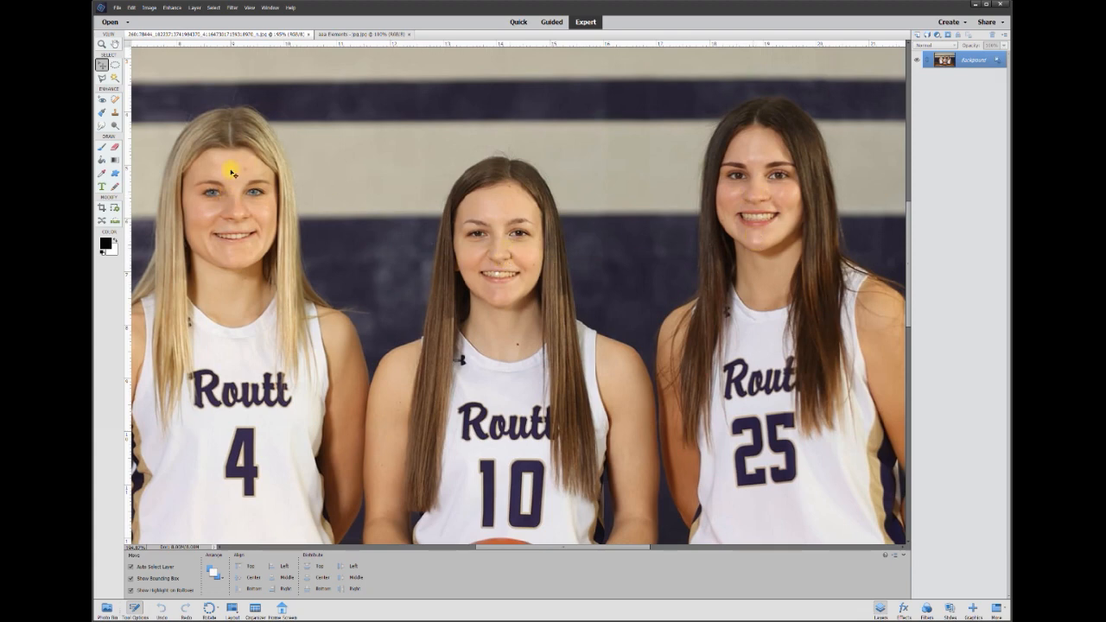
pyautogui.moveTo(624, 548); pyautogui.dragTo(674, 550)
pyautogui.moveTo(909, 318); pyautogui.dragTo(908, 299)
pyautogui.scroll(2, 737, 297)
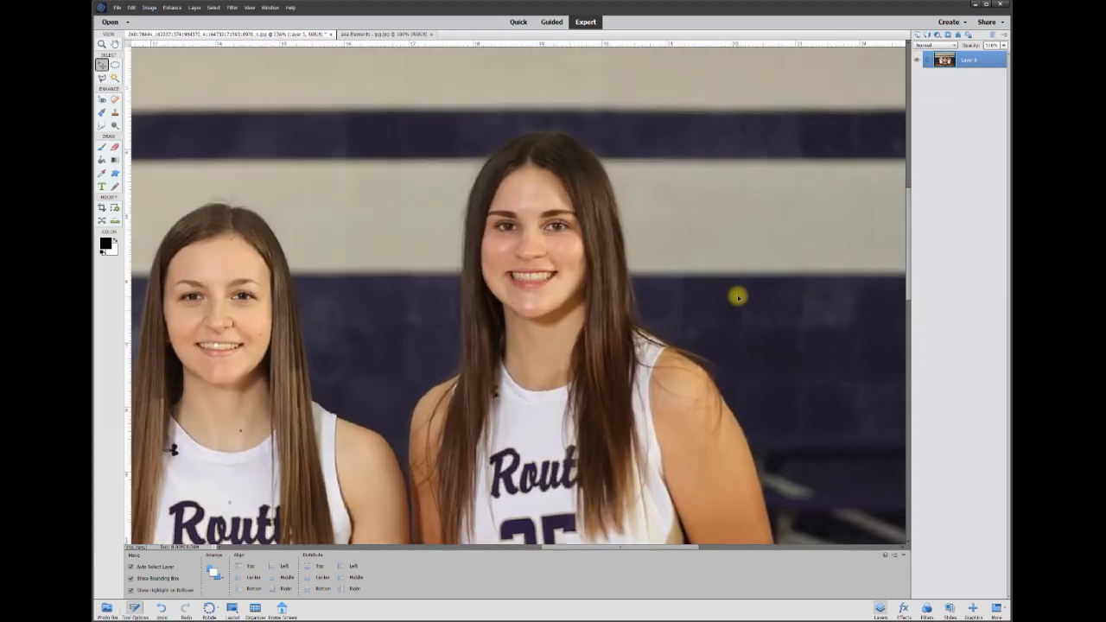
pyautogui.scroll(2, 735, 295)
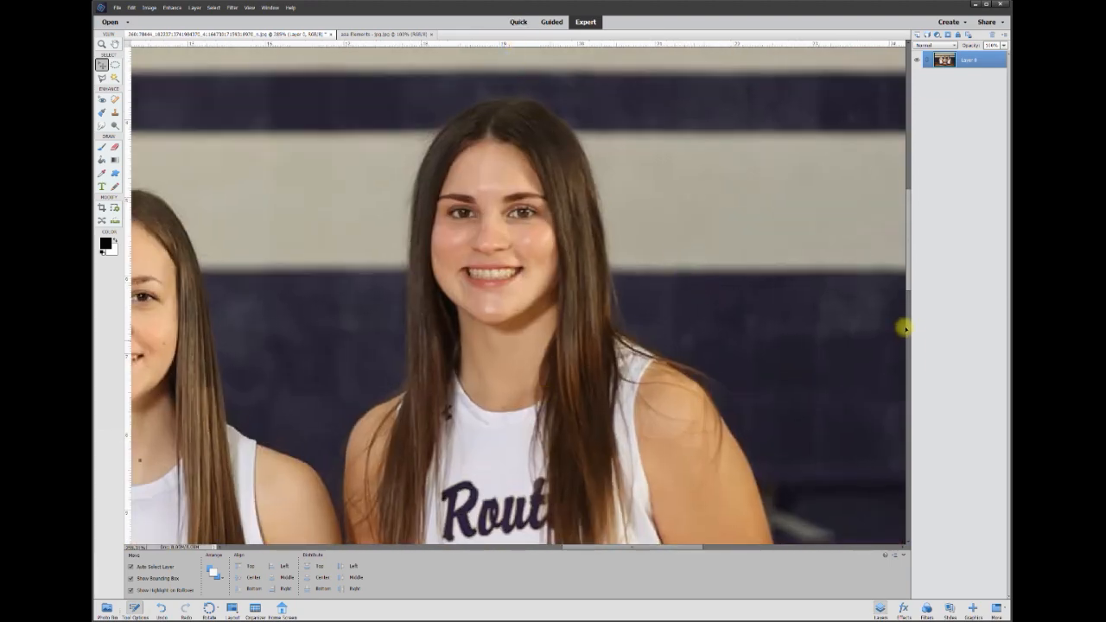
pyautogui.moveTo(908, 265); pyautogui.dragTo(908, 262)
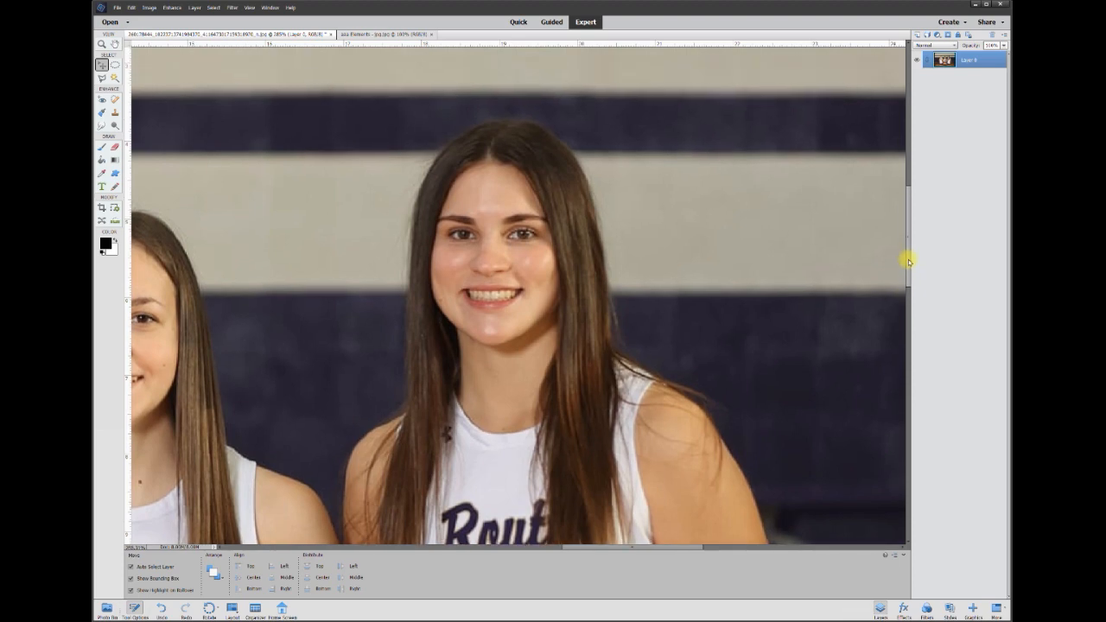
pyautogui.moveTo(679, 546); pyautogui.dragTo(675, 549)
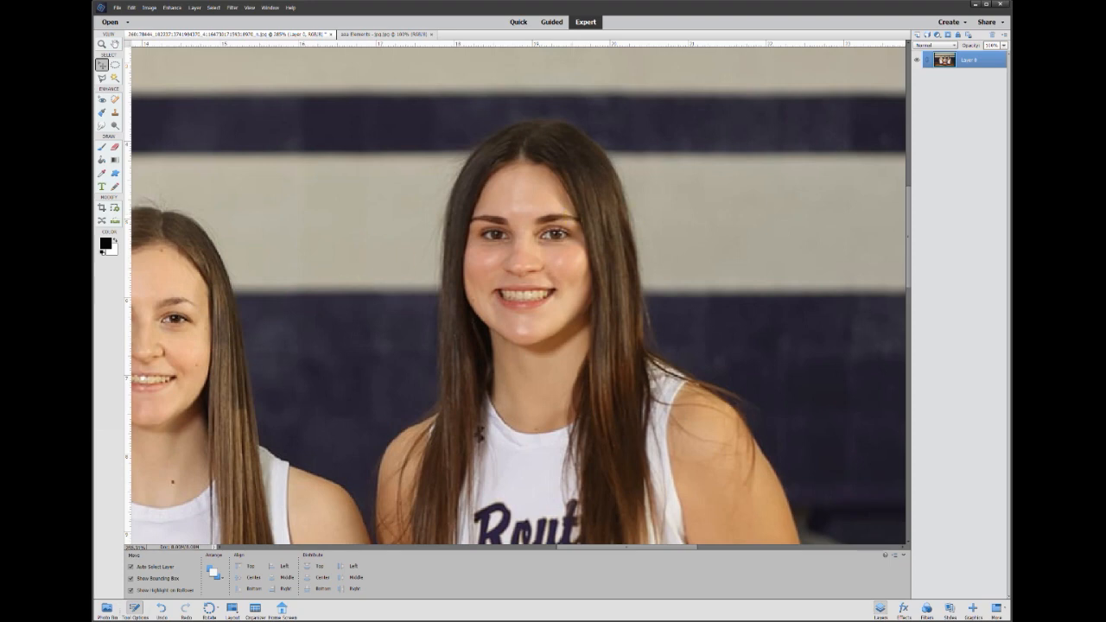
# Smooth the chin and nose of player number 25 with the Smudge tool at a size of 15 px.
pyautogui.click(101, 126)
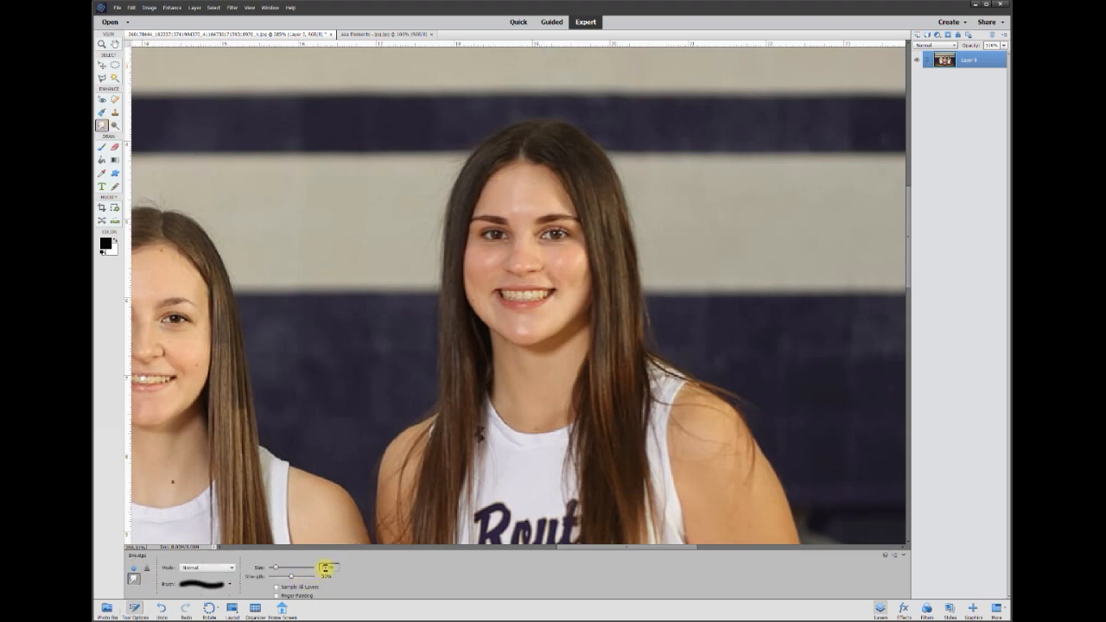
pyautogui.moveTo(327, 568); pyautogui.dragTo(299, 566)
pyautogui.write('35')
pyautogui.write('15')
pyautogui.press('Return')
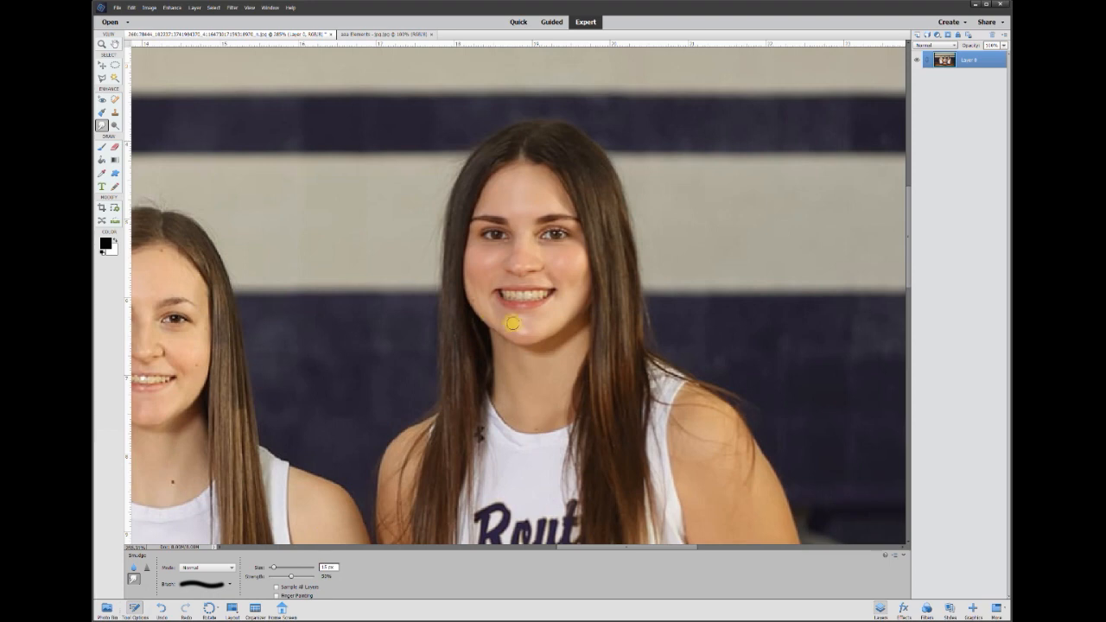
pyautogui.moveTo(517, 329)
pyautogui.mouseDown()
pyautogui.moveTo(524, 337)
pyautogui.moveTo(517, 321)
pyautogui.mouseUp()
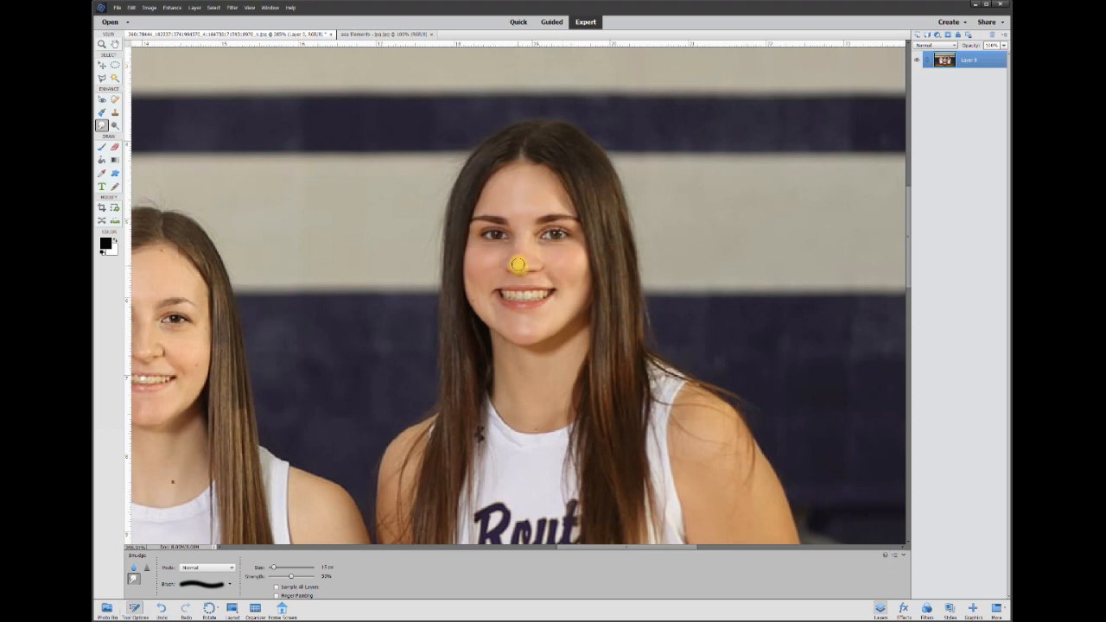
pyautogui.moveTo(519, 266); pyautogui.dragTo(531, 265)
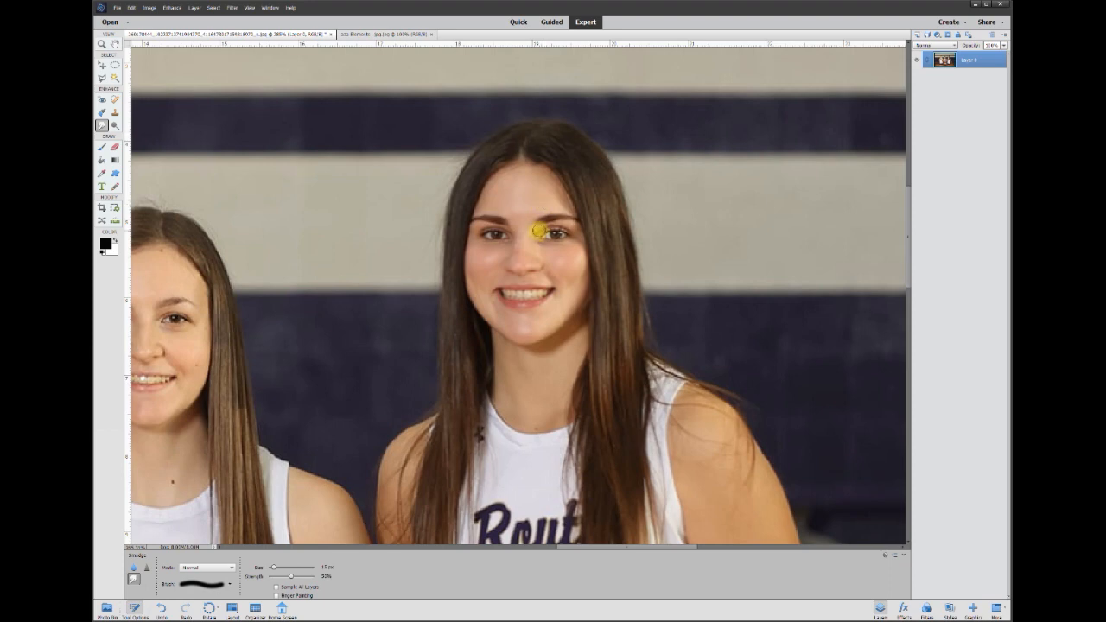
# Add a new layer above the photo and sample a skin tone from the cheek of player number 25.
pyautogui.click(917, 35)
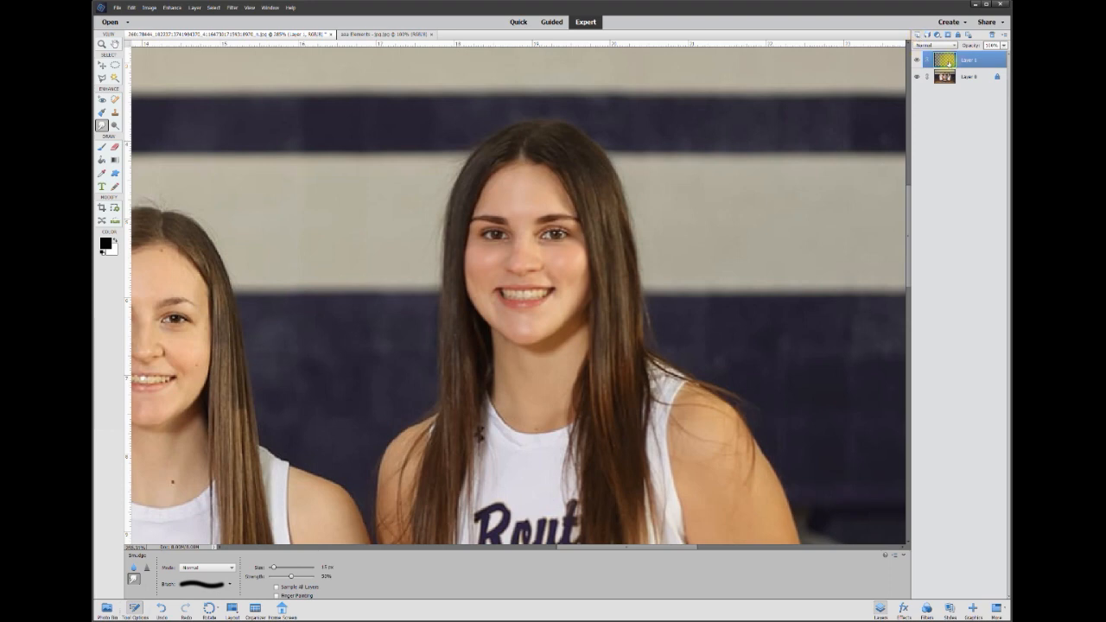
pyautogui.click(102, 173)
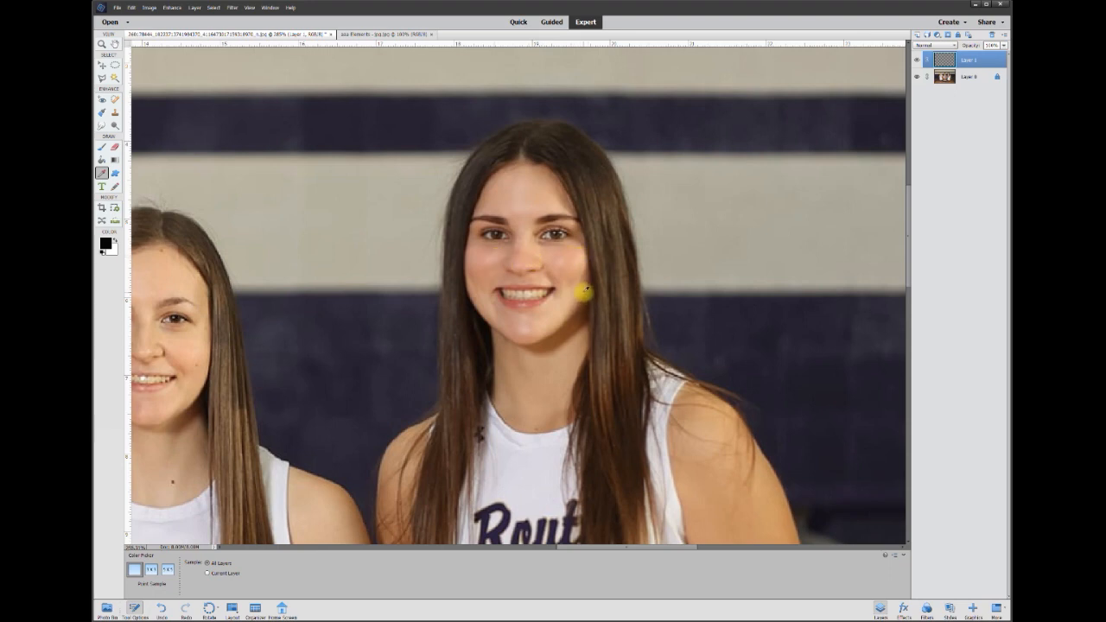
pyautogui.click(580, 284)
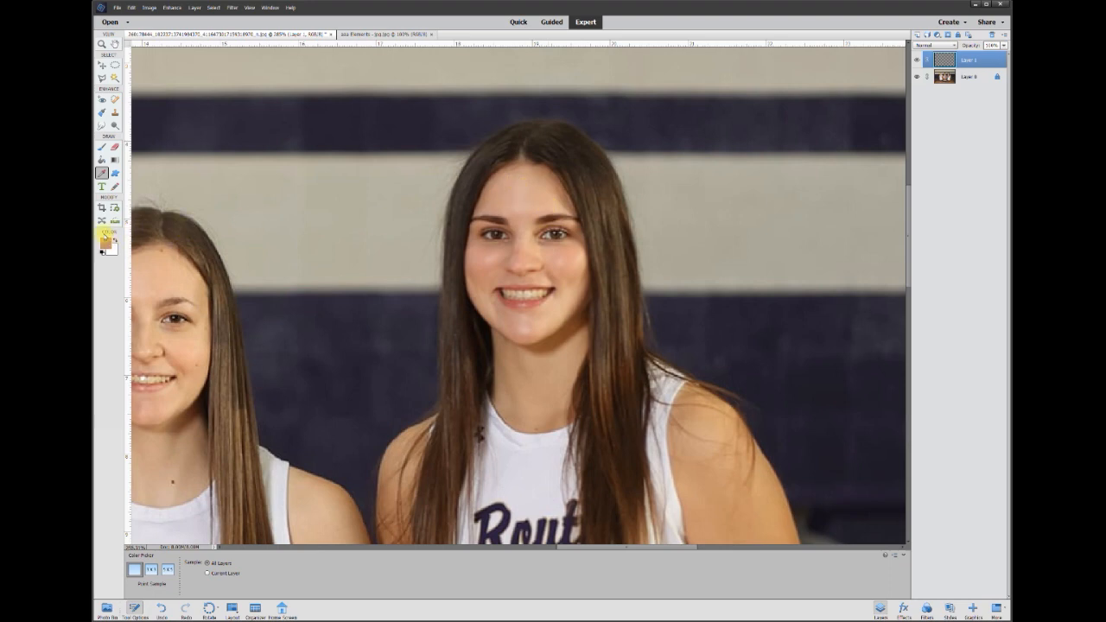
# Paint the sampled skin tone over the whole face of player number 25, starting with a 50 px brush.
pyautogui.click(102, 149)
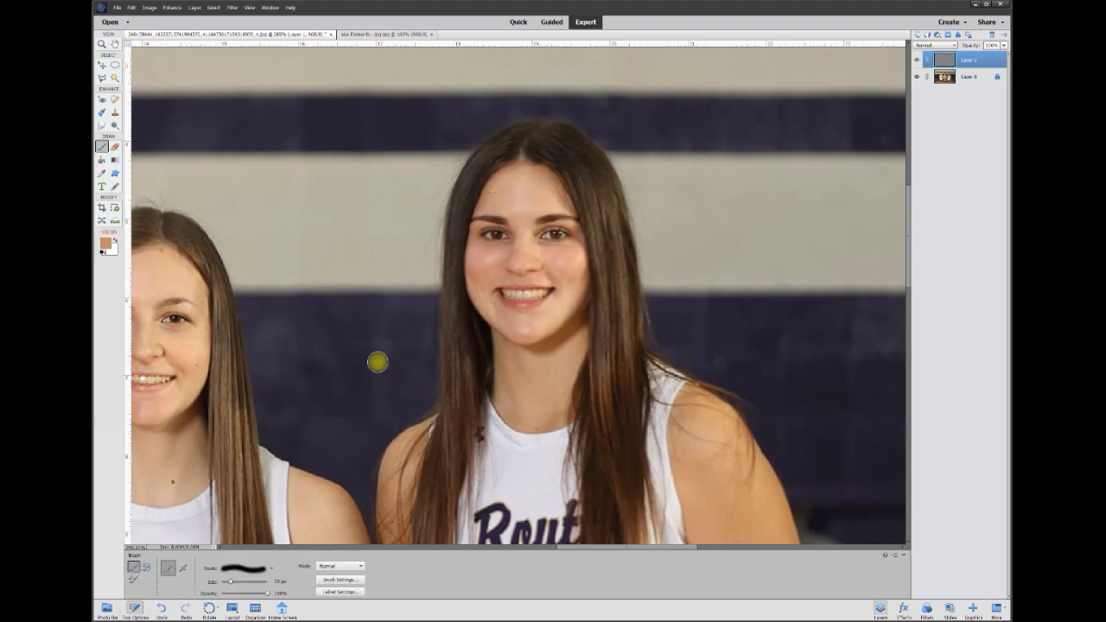
pyautogui.moveTo(281, 582); pyautogui.dragTo(236, 578)
pyautogui.write('50')
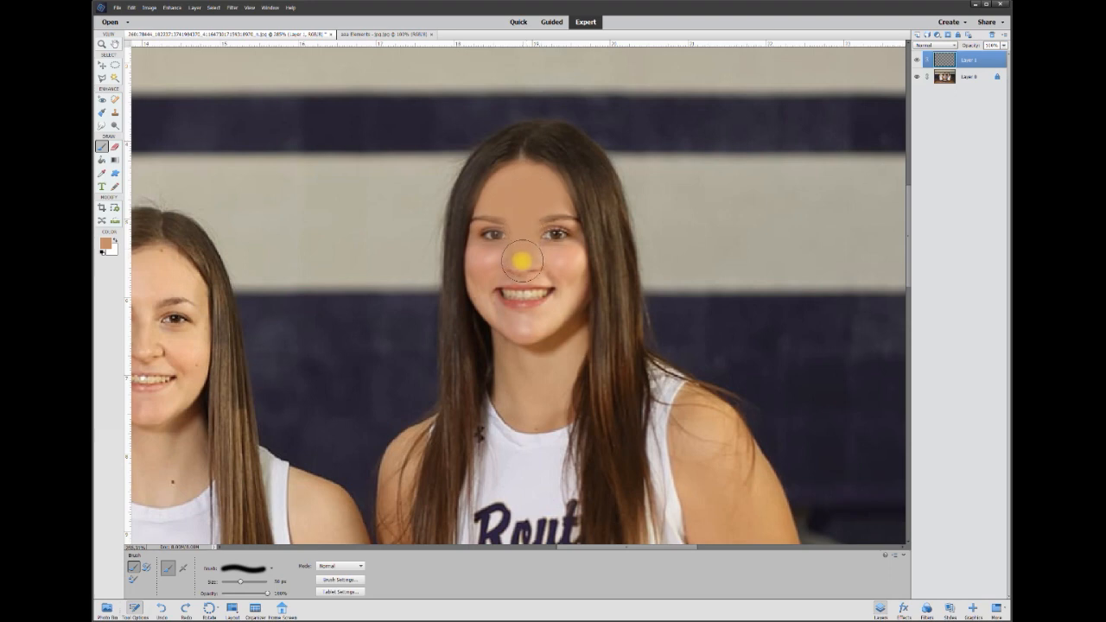
pyautogui.moveTo(480, 246)
pyautogui.mouseDown()
pyautogui.moveTo(484, 299)
pyautogui.moveTo(526, 326)
pyautogui.moveTo(553, 317)
pyautogui.moveTo(576, 271)
pyautogui.moveTo(573, 239)
pyautogui.moveTo(549, 256)
pyautogui.mouseUp()
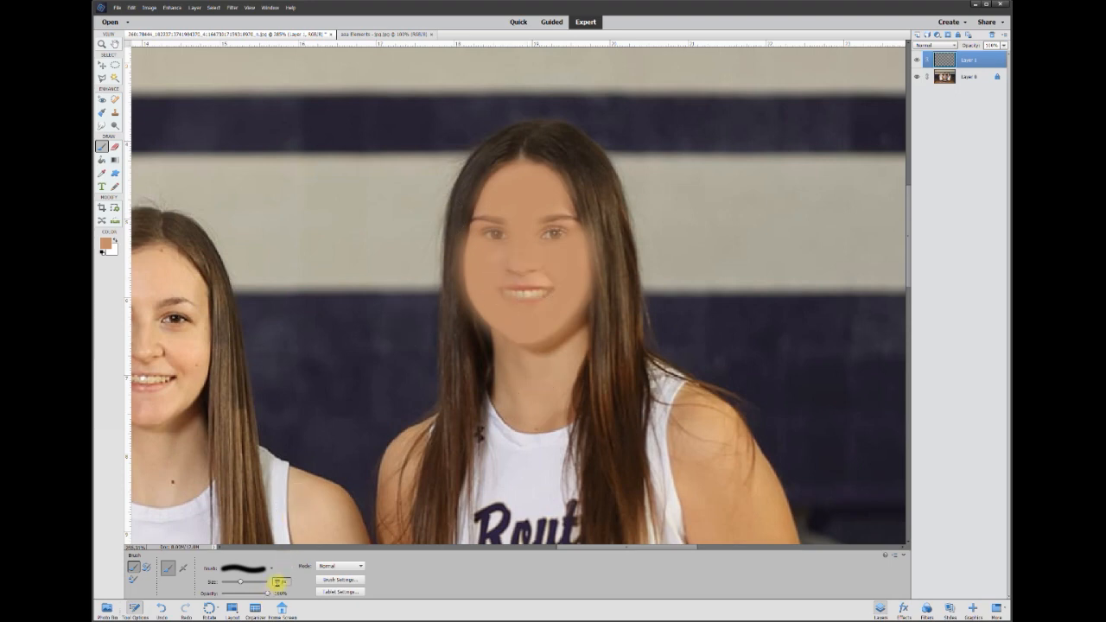
pyautogui.moveTo(277, 582); pyautogui.dragTo(254, 581)
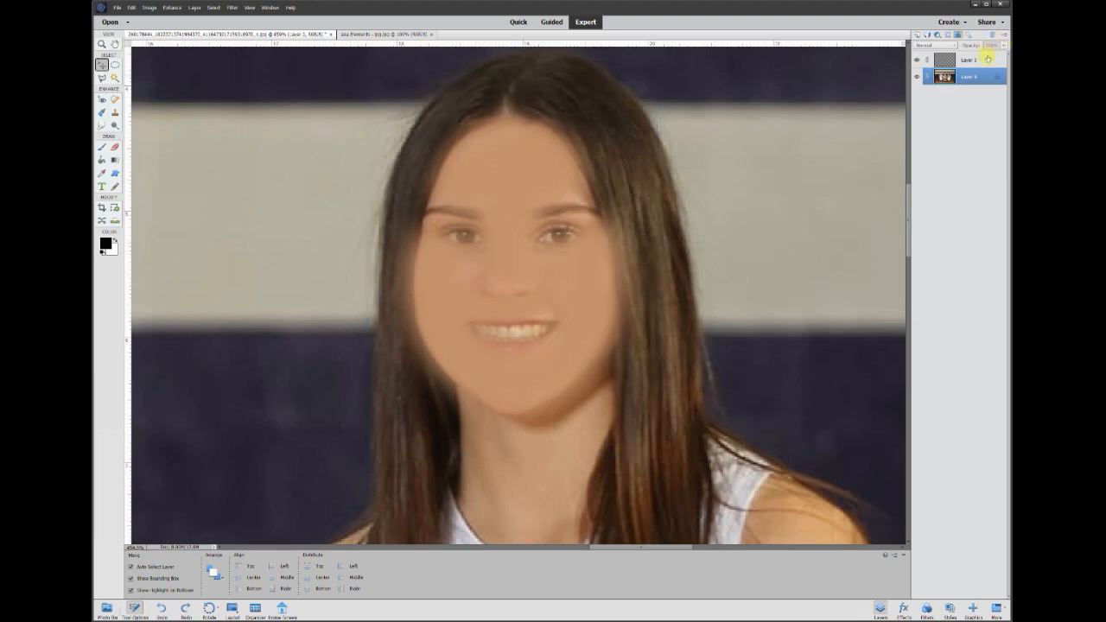
# Lower the opacity of the skin-tone layer, Layer 1, to about 60%.
pyautogui.click(987, 58)
pyautogui.click(1006, 46)
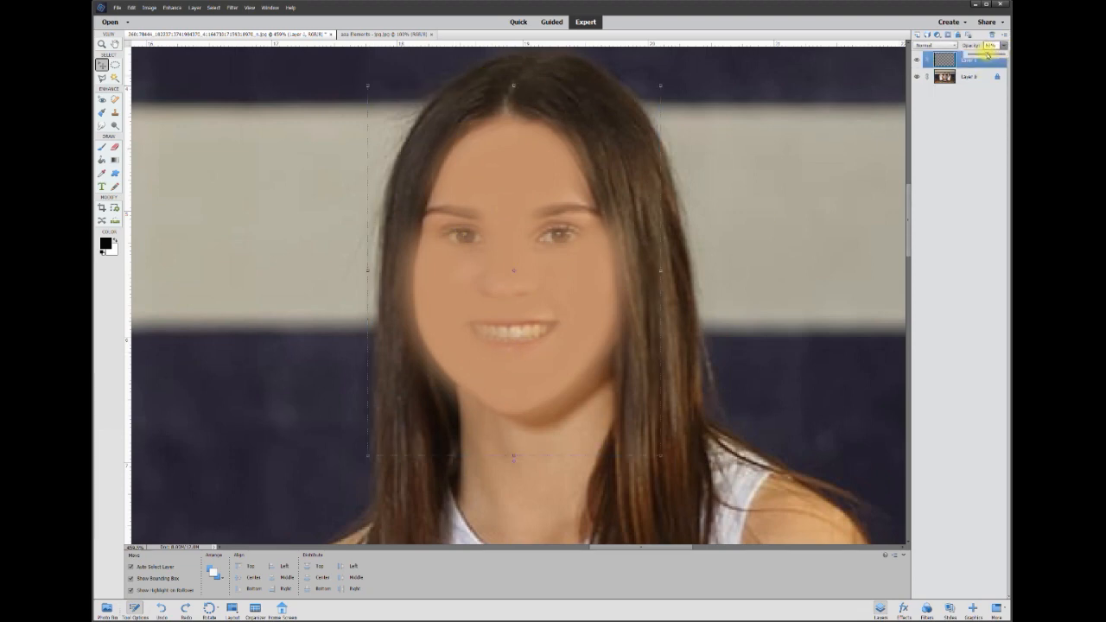
pyautogui.moveTo(988, 55); pyautogui.dragTo(982, 55)
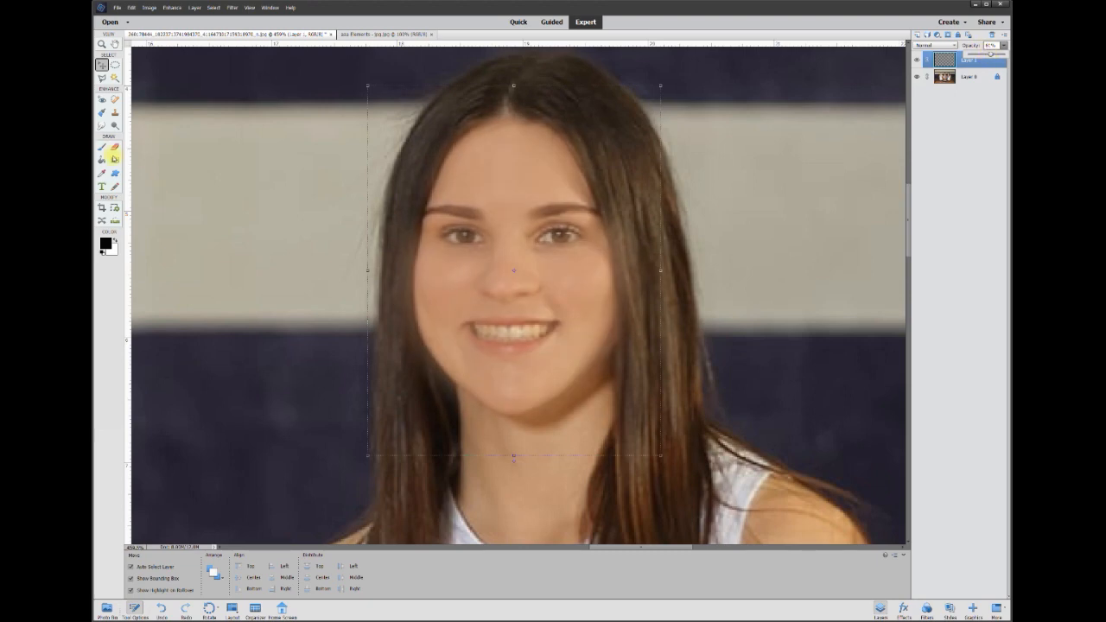
# Erase the skin-tone paint along the hairline and around the outline of the face.
pyautogui.click(115, 148)
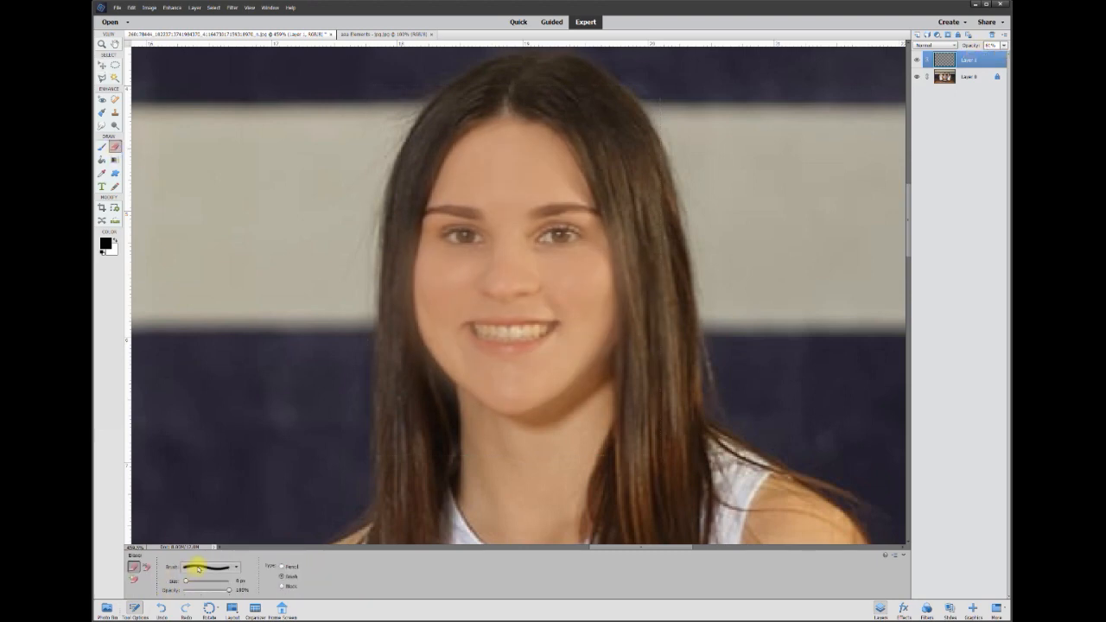
pyautogui.click(241, 581)
pyautogui.moveTo(503, 115)
pyautogui.mouseDown()
pyautogui.moveTo(461, 128)
pyautogui.moveTo(424, 182)
pyautogui.moveTo(405, 304)
pyautogui.moveTo(447, 383)
pyautogui.moveTo(516, 420)
pyautogui.moveTo(566, 398)
pyautogui.moveTo(617, 251)
pyautogui.moveTo(516, 109)
pyautogui.mouseUp()
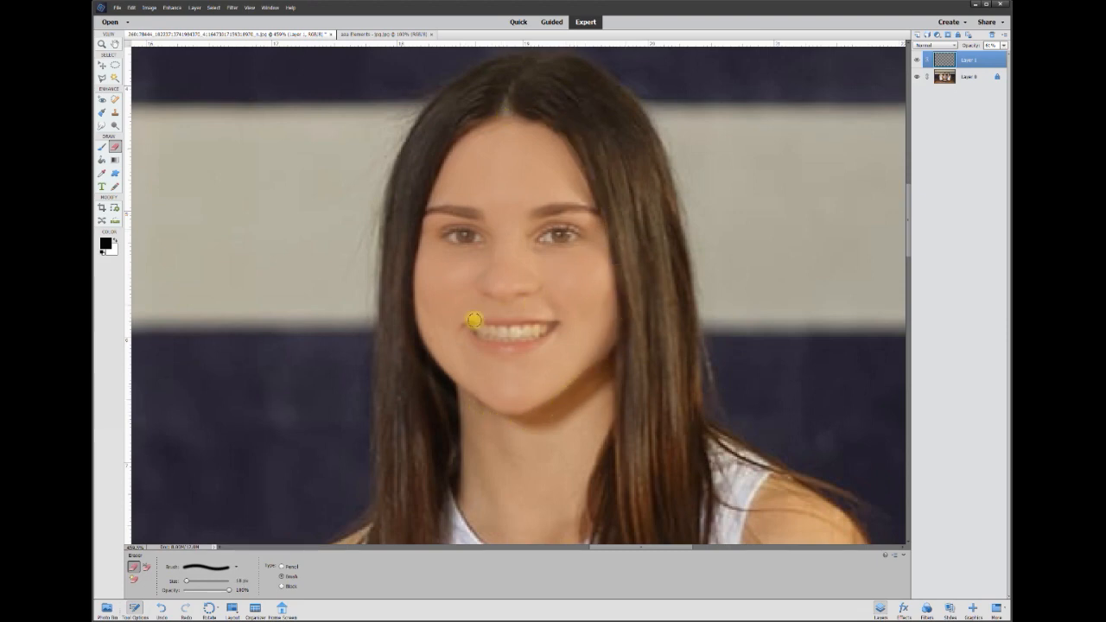
# Erase the skin-tone paint over the mouth outline and both irises with a 7 px eraser.
pyautogui.scroll(3, 539, 329)
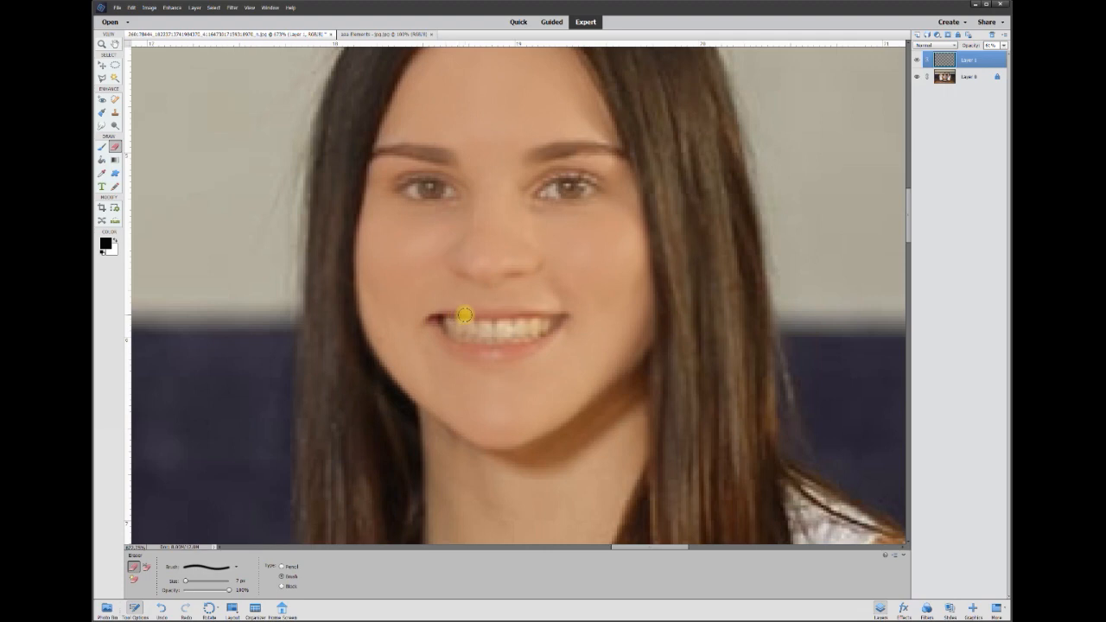
pyautogui.moveTo(482, 315)
pyautogui.mouseDown()
pyautogui.moveTo(559, 317)
pyautogui.moveTo(516, 350)
pyautogui.moveTo(444, 336)
pyautogui.moveTo(512, 321)
pyautogui.mouseUp()
pyautogui.moveTo(435, 188); pyautogui.dragTo(430, 184)
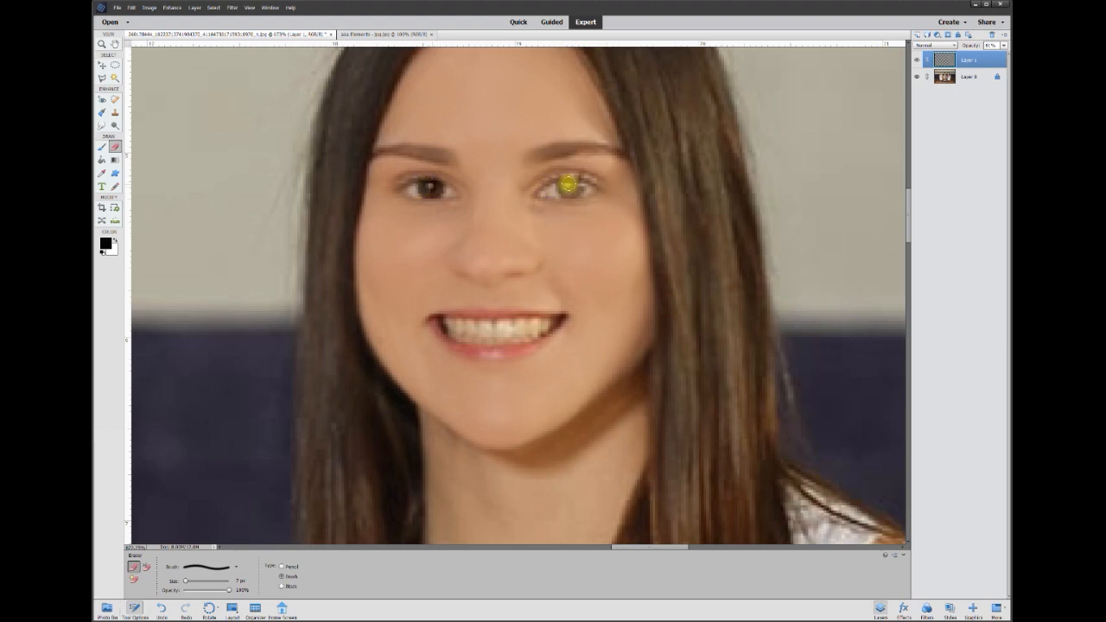
pyautogui.moveTo(564, 188); pyautogui.dragTo(562, 185)
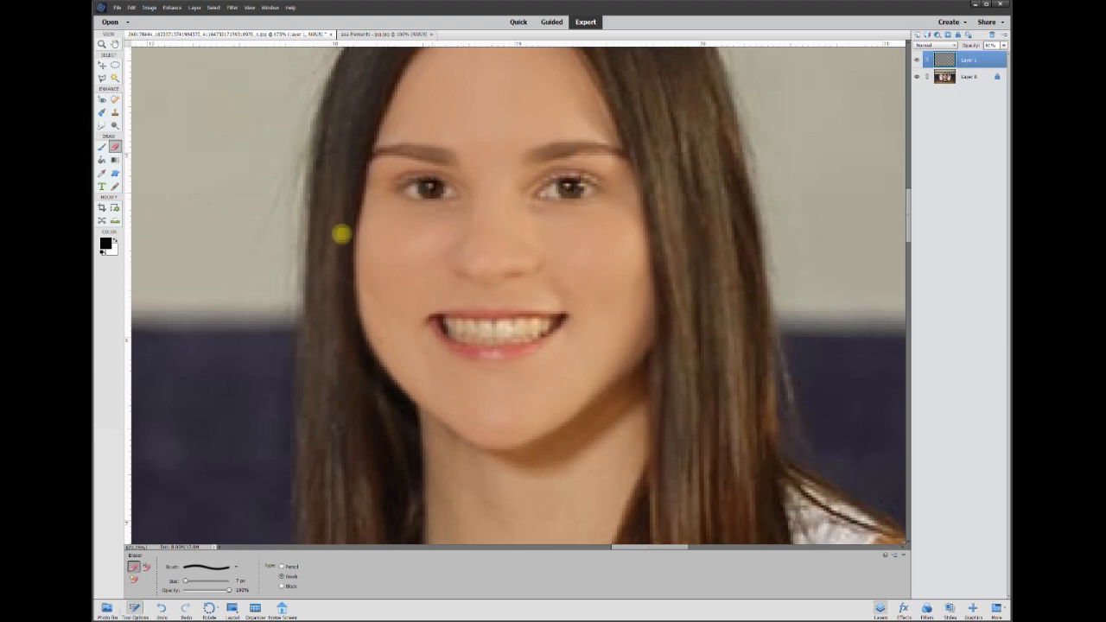
# Erase the skin-tone paint around both eye outlines and along the eyebrows with a 4 px eraser.
pyautogui.moveTo(241, 582); pyautogui.dragTo(213, 582)
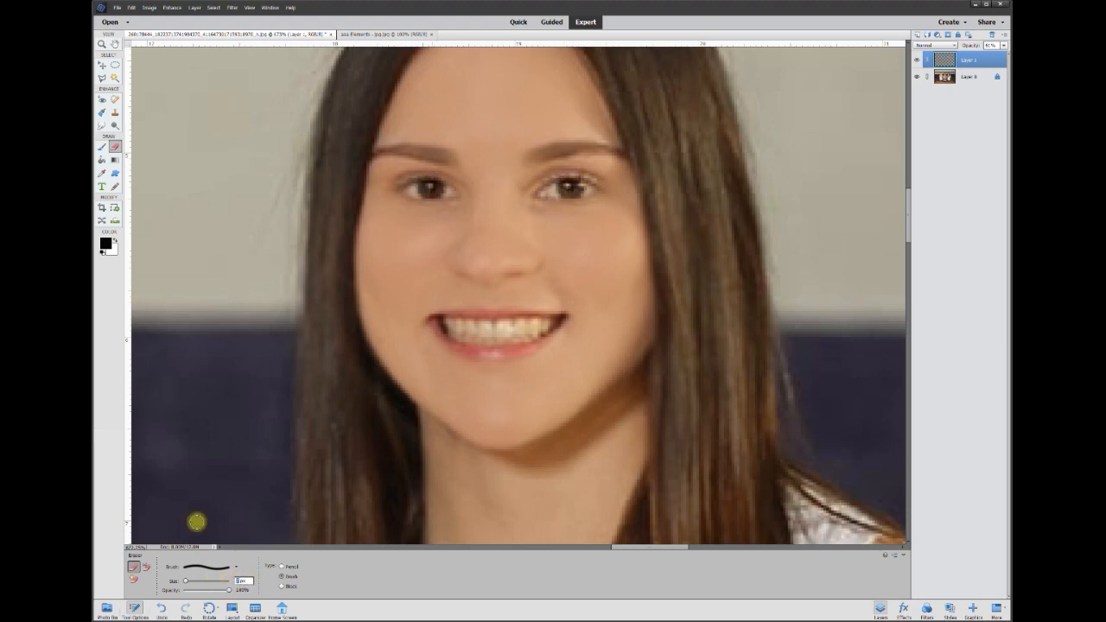
pyautogui.write('4')
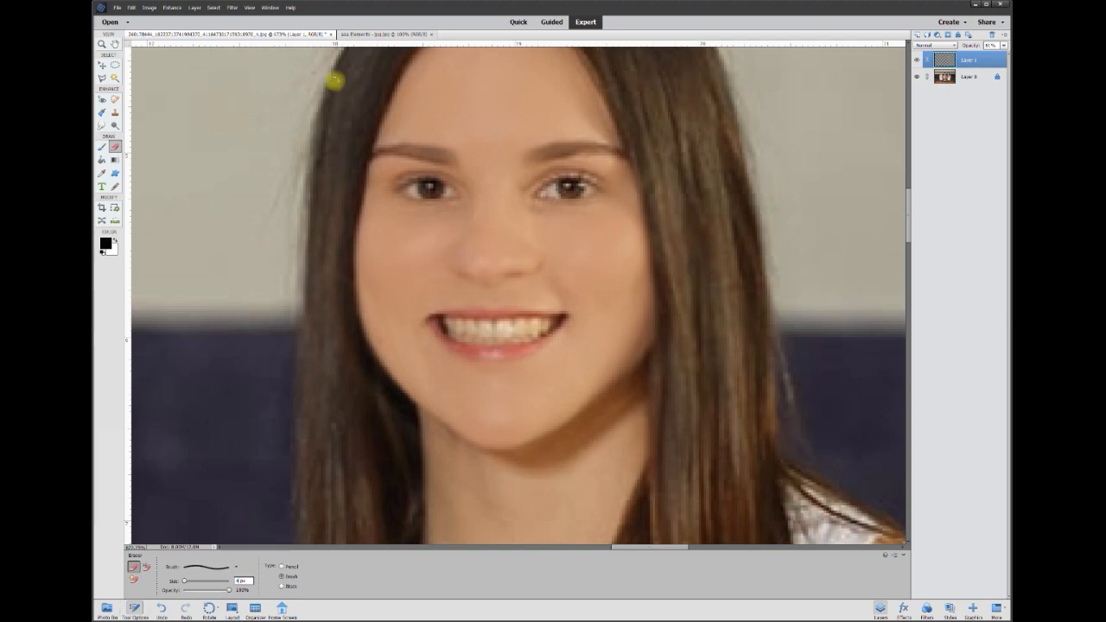
pyautogui.moveTo(398, 190)
pyautogui.mouseDown()
pyautogui.moveTo(438, 179)
pyautogui.moveTo(456, 194)
pyautogui.mouseUp()
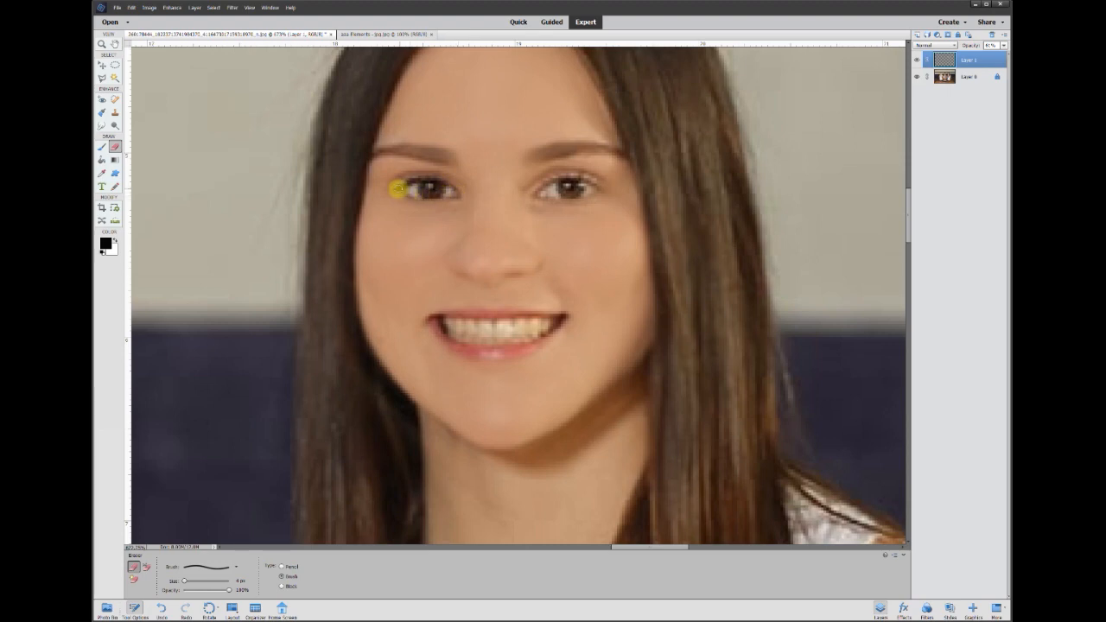
pyautogui.moveTo(399, 187)
pyautogui.mouseDown()
pyautogui.moveTo(436, 175)
pyautogui.moveTo(457, 187)
pyautogui.mouseUp()
pyautogui.moveTo(532, 192)
pyautogui.mouseDown()
pyautogui.moveTo(559, 176)
pyautogui.moveTo(600, 186)
pyautogui.moveTo(536, 187)
pyautogui.mouseUp()
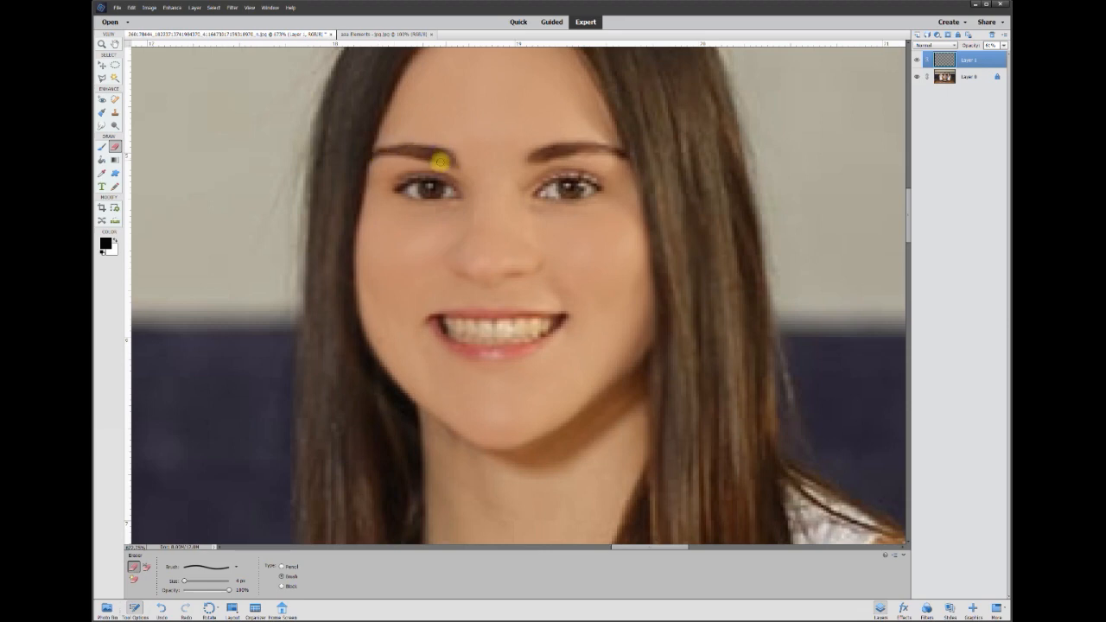
# Raise Layer 1's opacity to 100% and hide the photo layer, Layer 0.
pyautogui.scroll(-2, 568, 426)
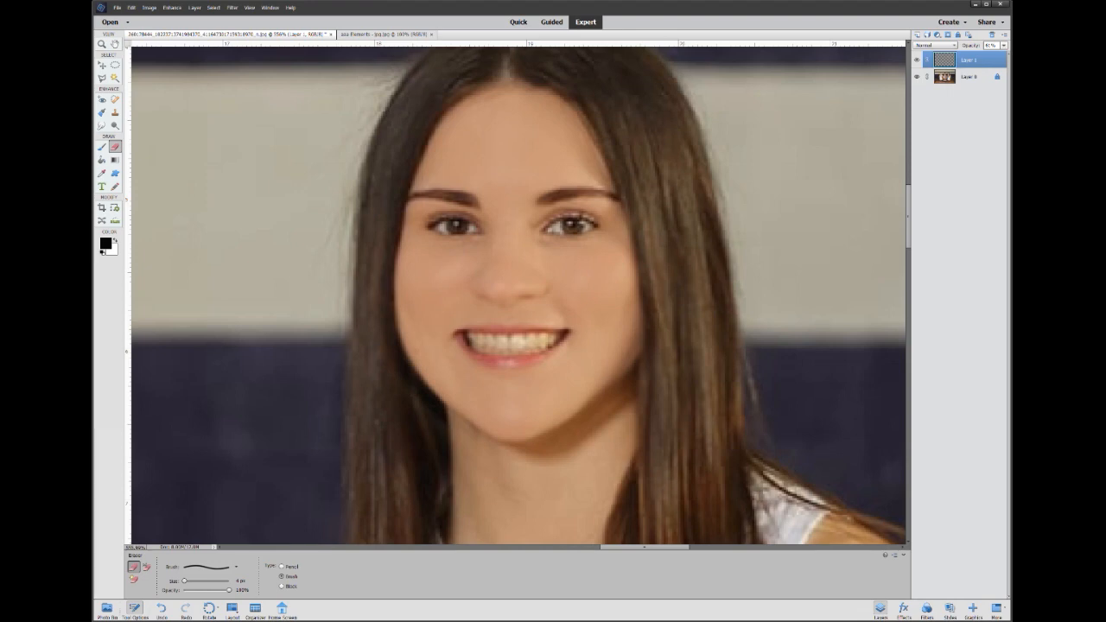
pyautogui.click(1006, 46)
pyautogui.moveTo(1003, 55); pyautogui.dragTo(1008, 54)
pyautogui.click(917, 76)
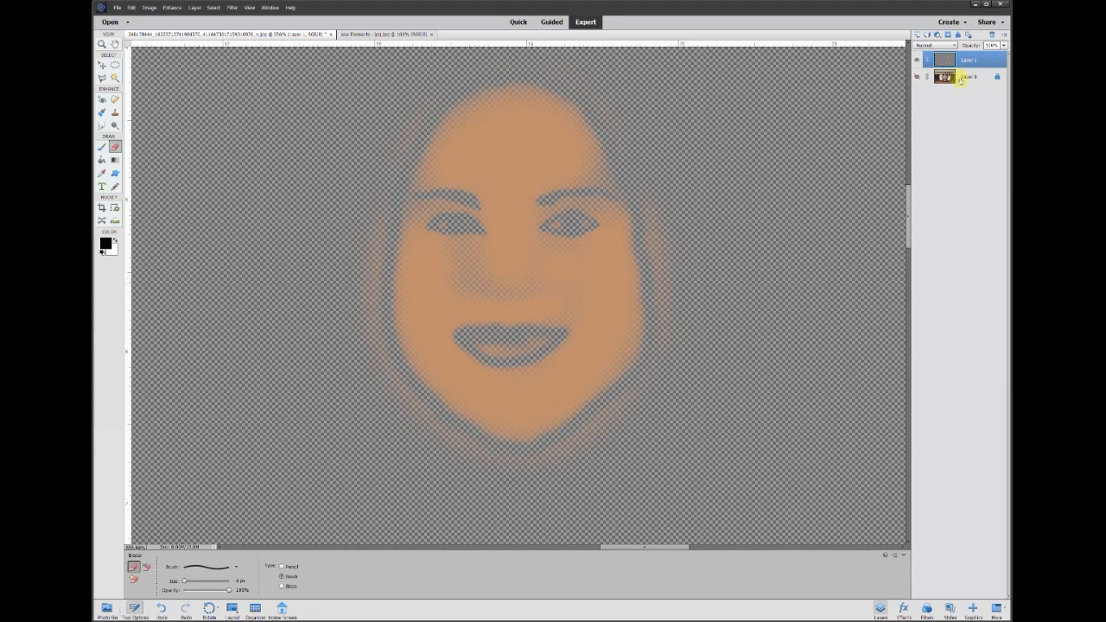
# Add a new layer between the photo and the skin-tone layer and fill it with black using the Paint Bucket.
pyautogui.click(967, 76)
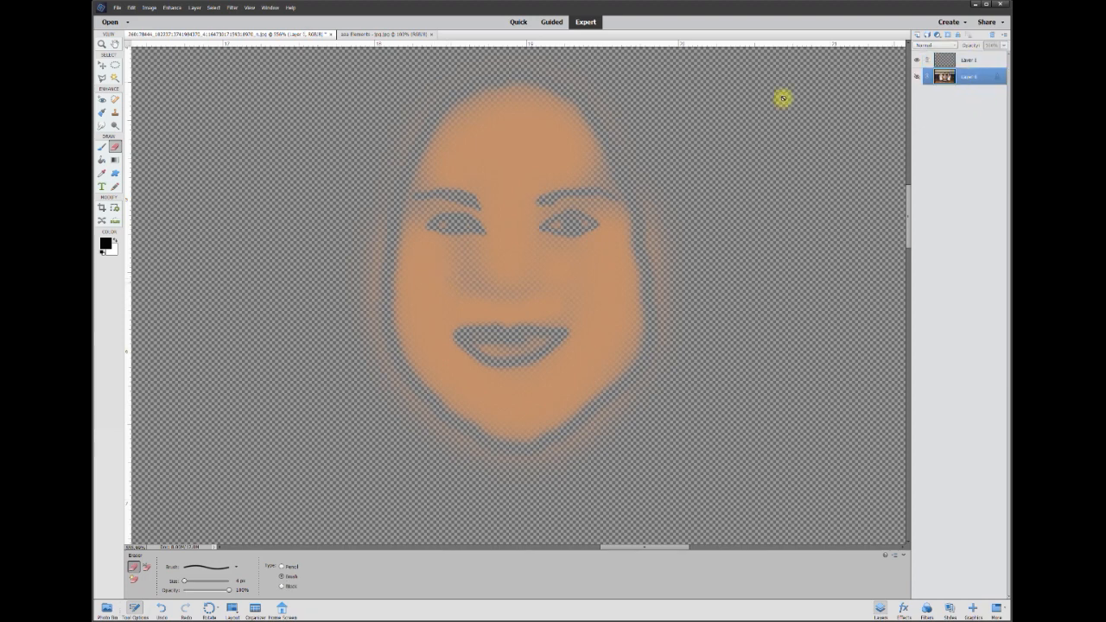
pyautogui.click(918, 34)
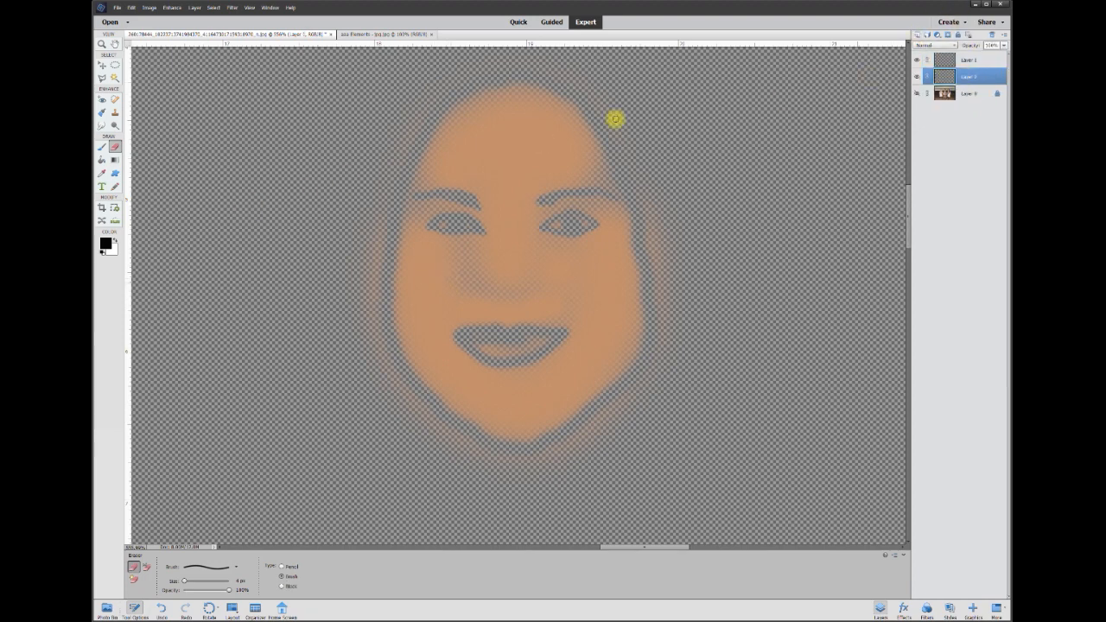
pyautogui.click(105, 244)
pyautogui.click(667, 82)
pyautogui.click(102, 160)
pyautogui.click(216, 174)
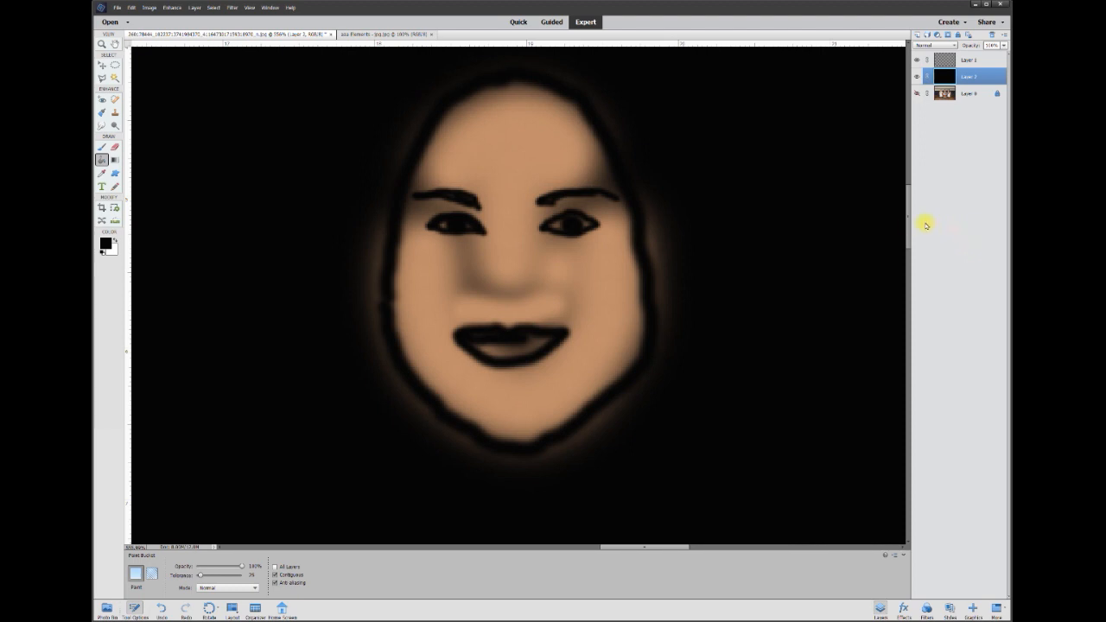
pyautogui.scroll(2, 910, 228)
pyautogui.scroll(-1, 910, 228)
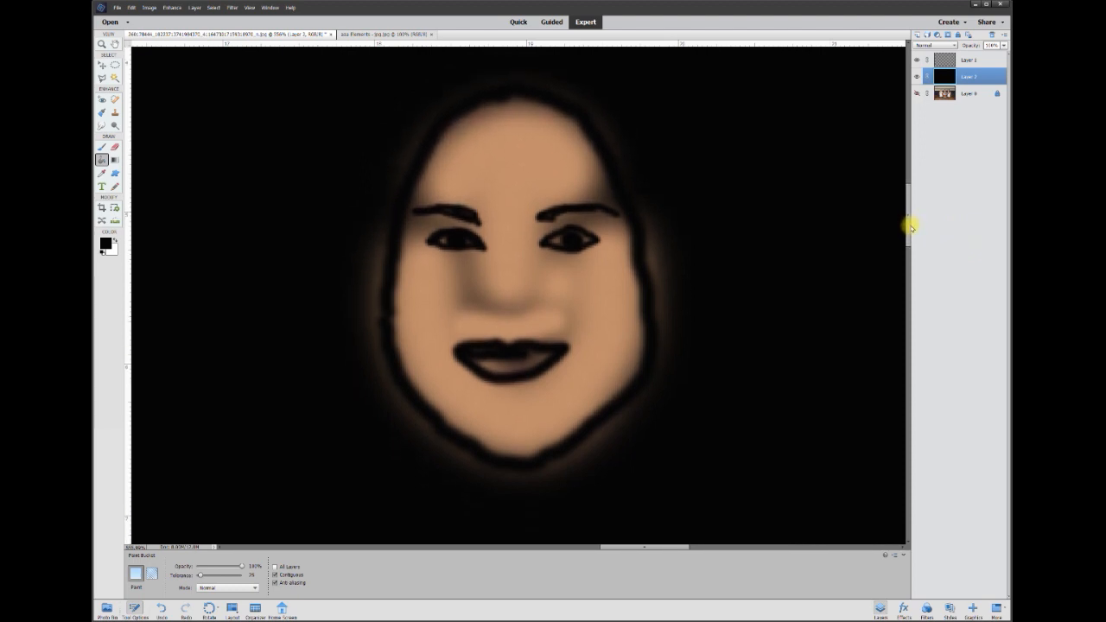
# On Layer 1, outline the blurry skin-tone halo around the face with the Polygonal Lasso, delete it, and clear the selection.
pyautogui.click(980, 65)
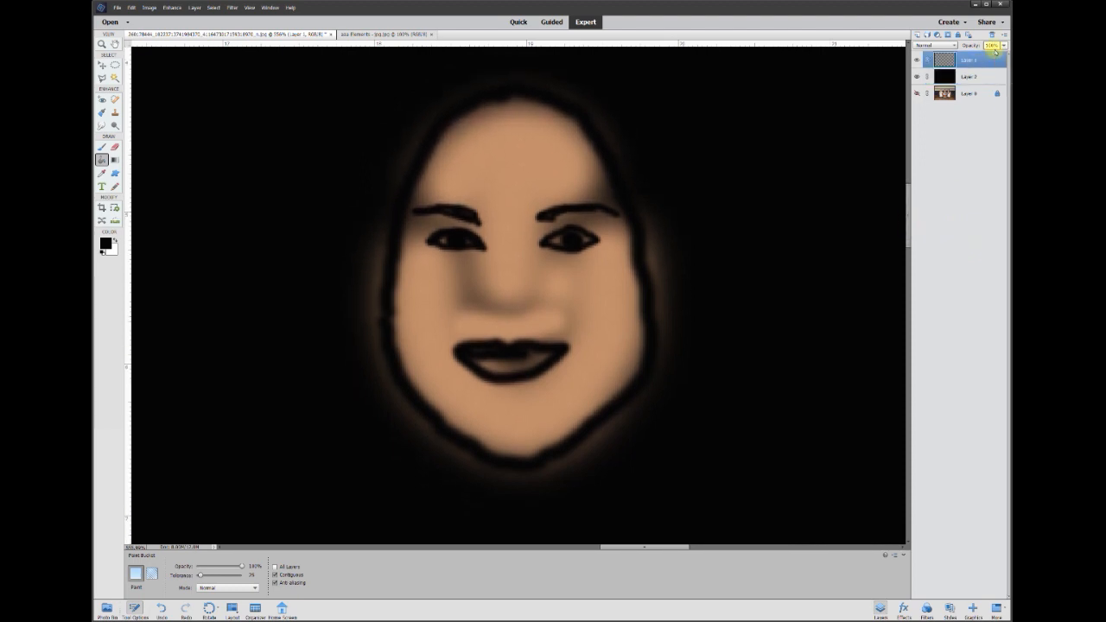
pyautogui.click(101, 77)
pyautogui.click(372, 82)
pyautogui.click(504, 74)
pyautogui.click(424, 139)
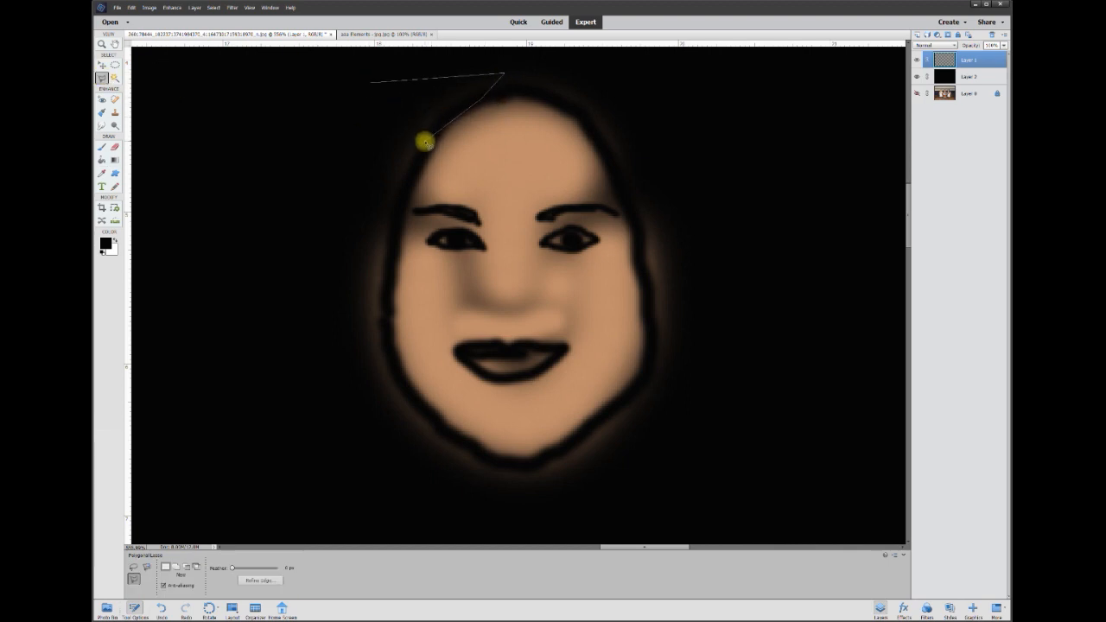
pyautogui.click(393, 226)
pyautogui.click(384, 316)
pyautogui.click(398, 380)
pyautogui.click(444, 432)
pyautogui.click(522, 464)
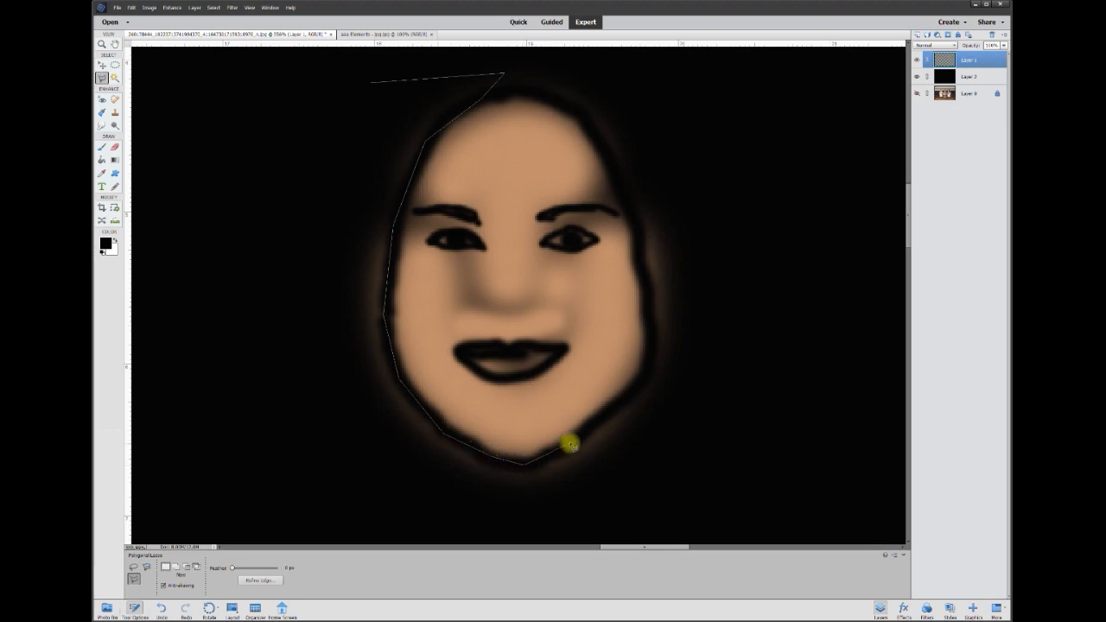
pyautogui.click(651, 377)
pyautogui.click(656, 327)
pyautogui.click(632, 185)
pyautogui.click(519, 87)
pyautogui.click(533, 66)
pyautogui.click(768, 69)
pyautogui.click(754, 512)
pyautogui.click(328, 525)
pyautogui.click(273, 377)
pyautogui.doubleClick(306, 187)
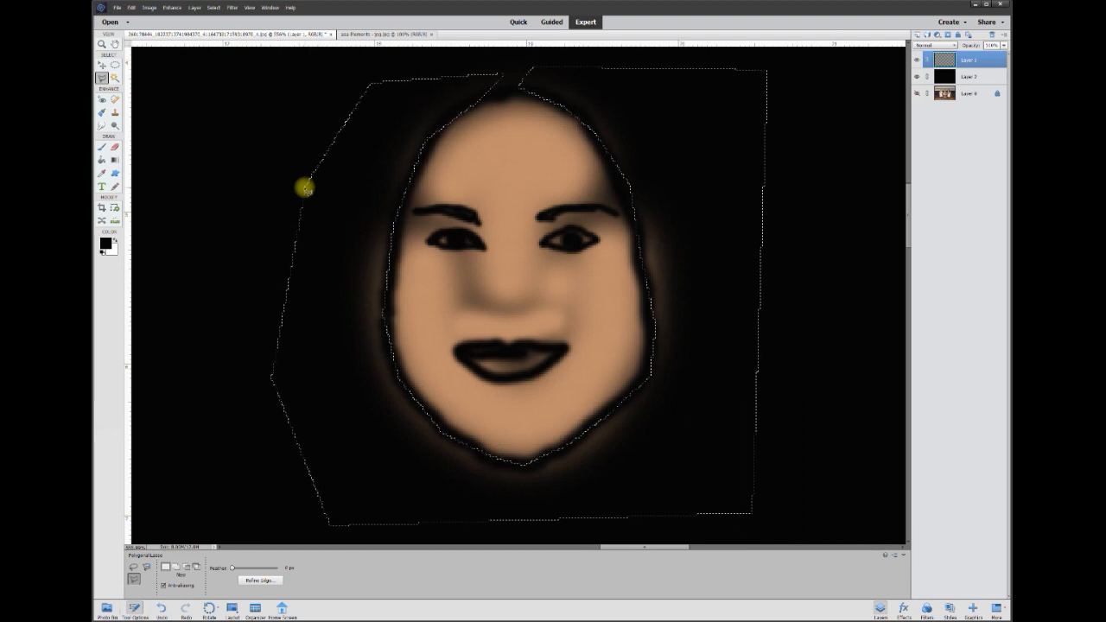
pyautogui.press('Delete')
pyautogui.hotkey('ctrl', 'd')
# Erase the remaining skin-tone paint inside both eyes and the mouth with the 4 px eraser.
pyautogui.scroll(2, 540, 238)
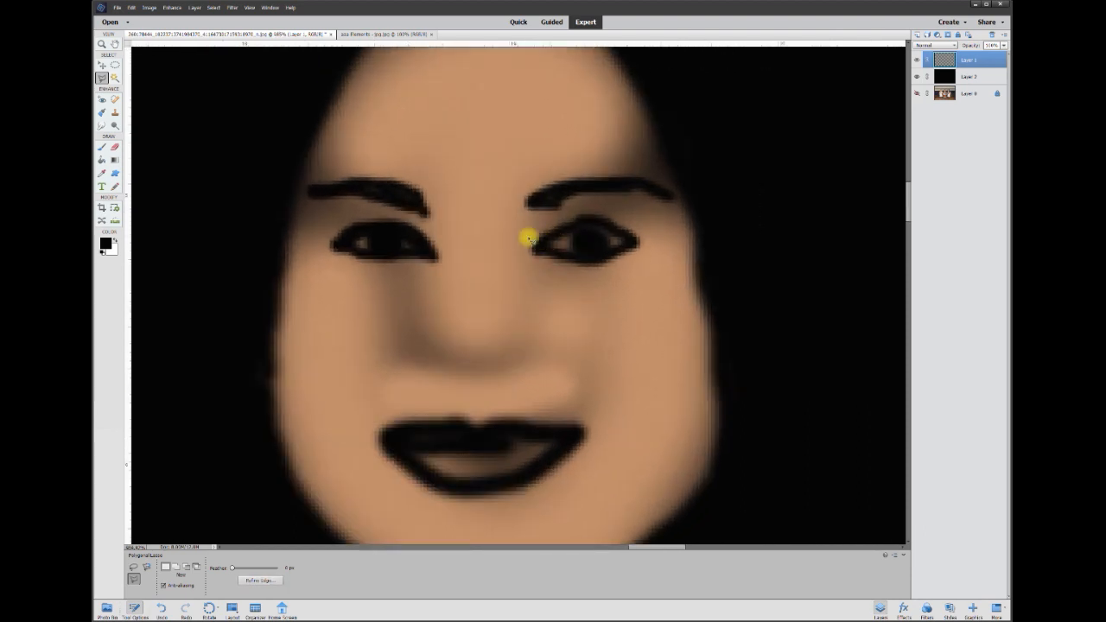
pyautogui.scroll(1, 529, 239)
pyautogui.click(115, 147)
pyautogui.moveTo(342, 248)
pyautogui.mouseDown()
pyautogui.moveTo(398, 250)
pyautogui.moveTo(344, 248)
pyautogui.mouseUp()
pyautogui.moveTo(602, 241)
pyautogui.mouseDown()
pyautogui.moveTo(561, 242)
pyautogui.moveTo(577, 239)
pyautogui.moveTo(578, 250)
pyautogui.moveTo(622, 246)
pyautogui.mouseUp()
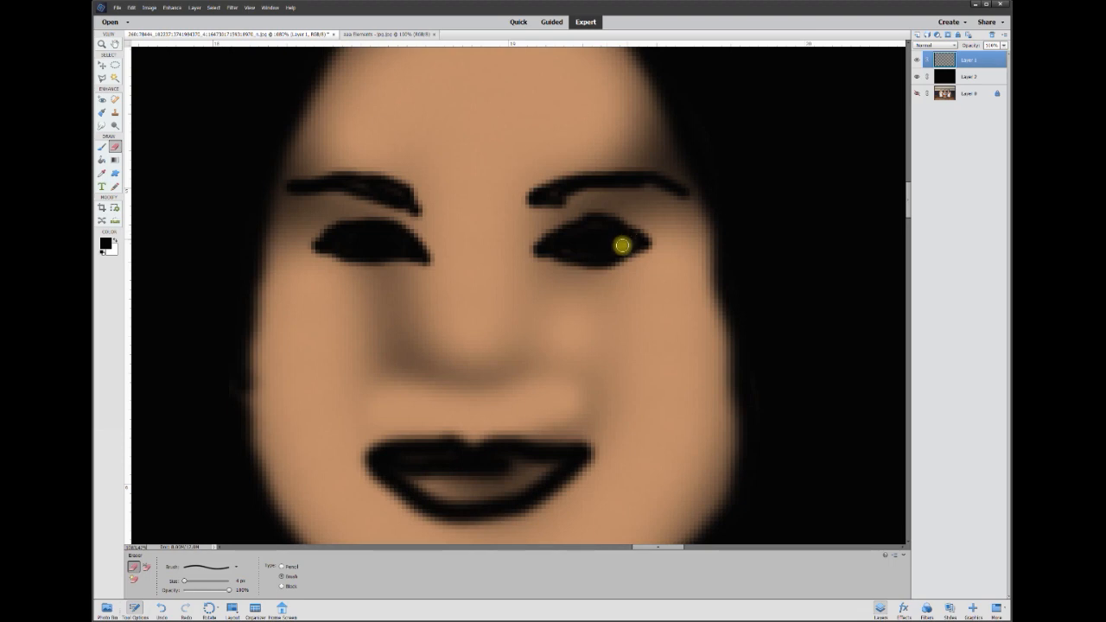
pyautogui.moveTo(543, 469)
pyautogui.mouseDown()
pyautogui.moveTo(439, 468)
pyautogui.moveTo(413, 482)
pyautogui.moveTo(449, 502)
pyautogui.moveTo(518, 494)
pyautogui.moveTo(539, 475)
pyautogui.moveTo(500, 488)
pyautogui.moveTo(511, 484)
pyautogui.moveTo(437, 479)
pyautogui.moveTo(439, 488)
pyautogui.moveTo(411, 467)
pyautogui.mouseUp()
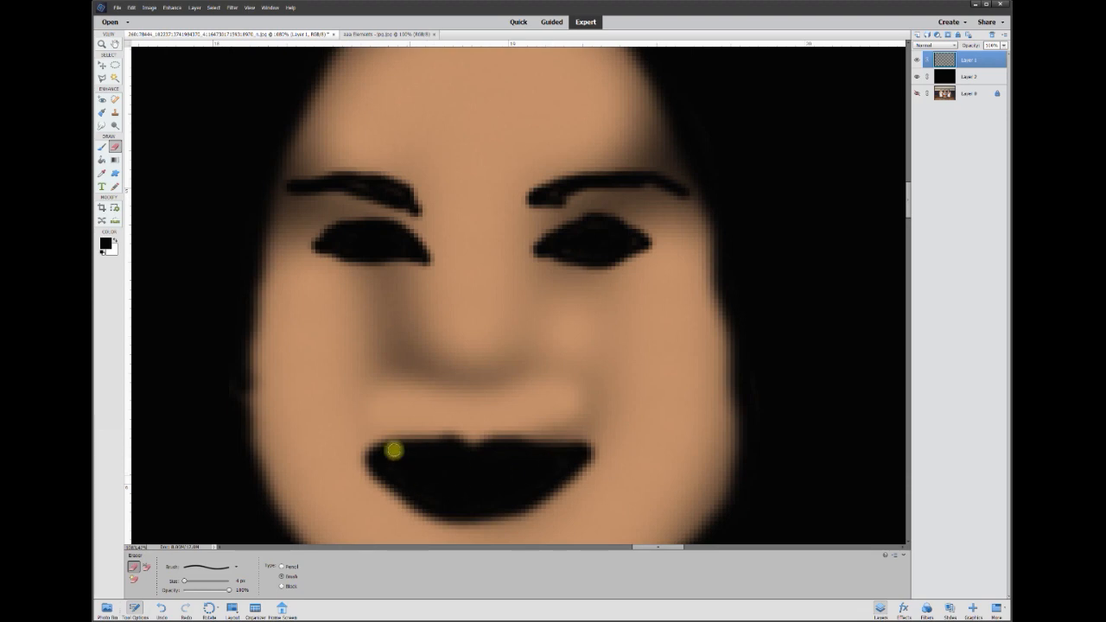
# Hide the black layer and show the photo layer, Layer 0, beneath the skin-tone paint.
pyautogui.scroll(-3, 682, 317)
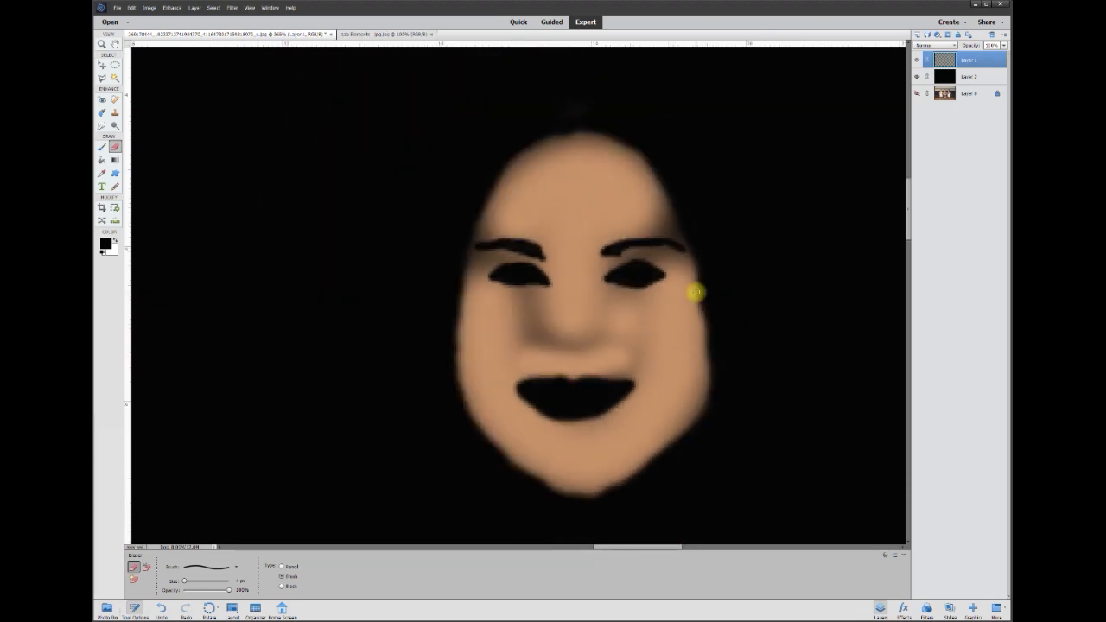
pyautogui.click(917, 77)
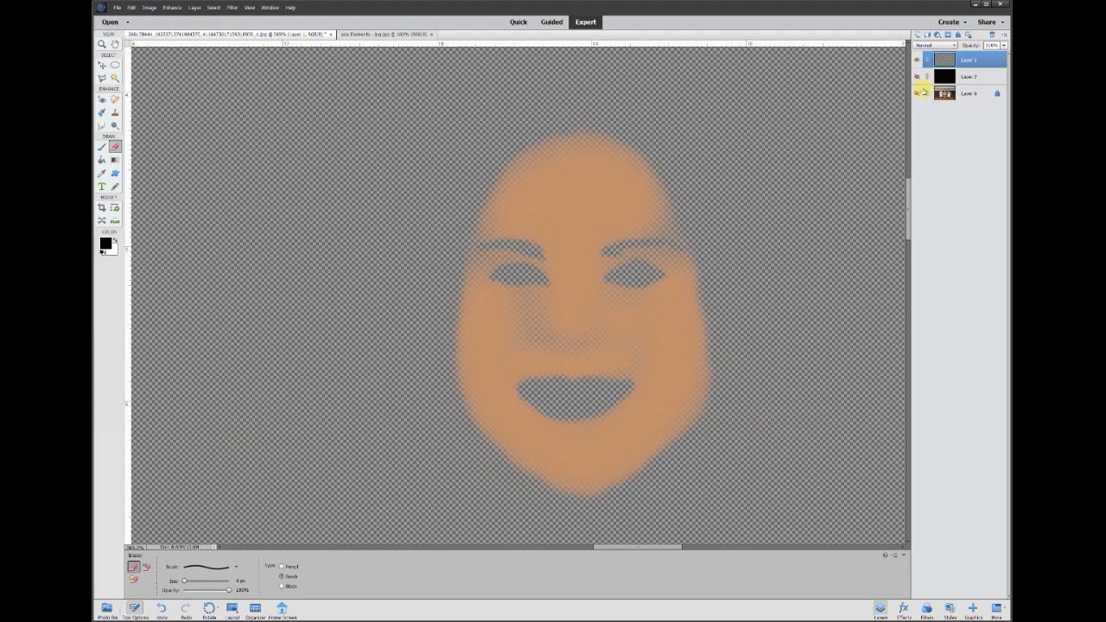
pyautogui.click(918, 94)
pyautogui.scroll(-3, 826, 176)
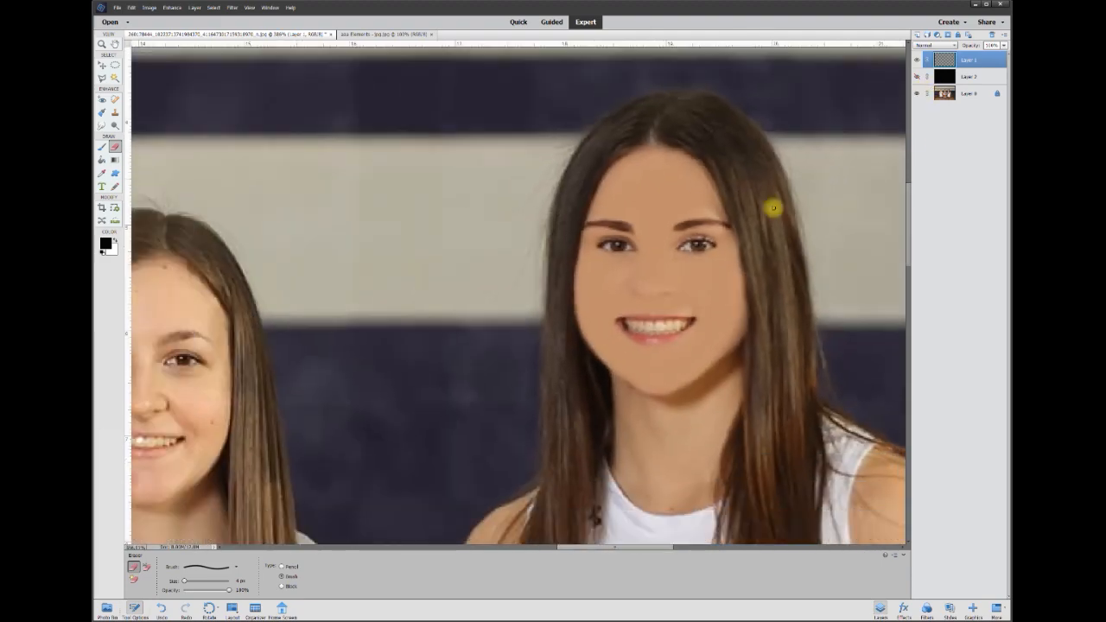
pyautogui.scroll(-2, 748, 420)
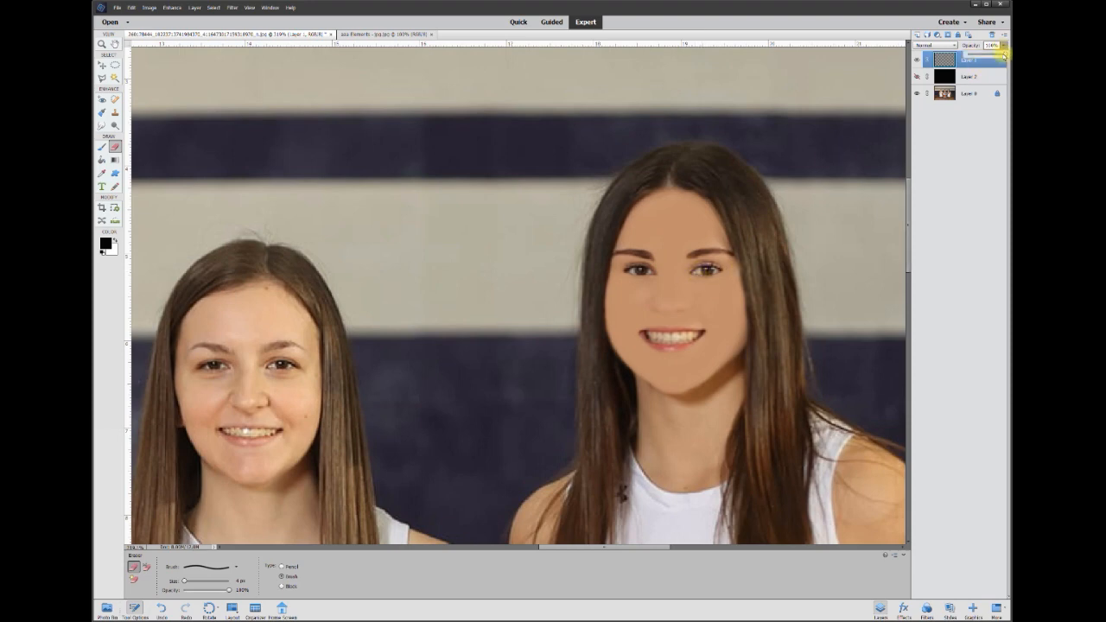
# Lower Layer 1's opacity to 30% to blend the skin tone into the face.
pyautogui.moveTo(991, 57); pyautogui.dragTo(970, 55)
pyautogui.moveTo(979, 57); pyautogui.dragTo(972, 58)
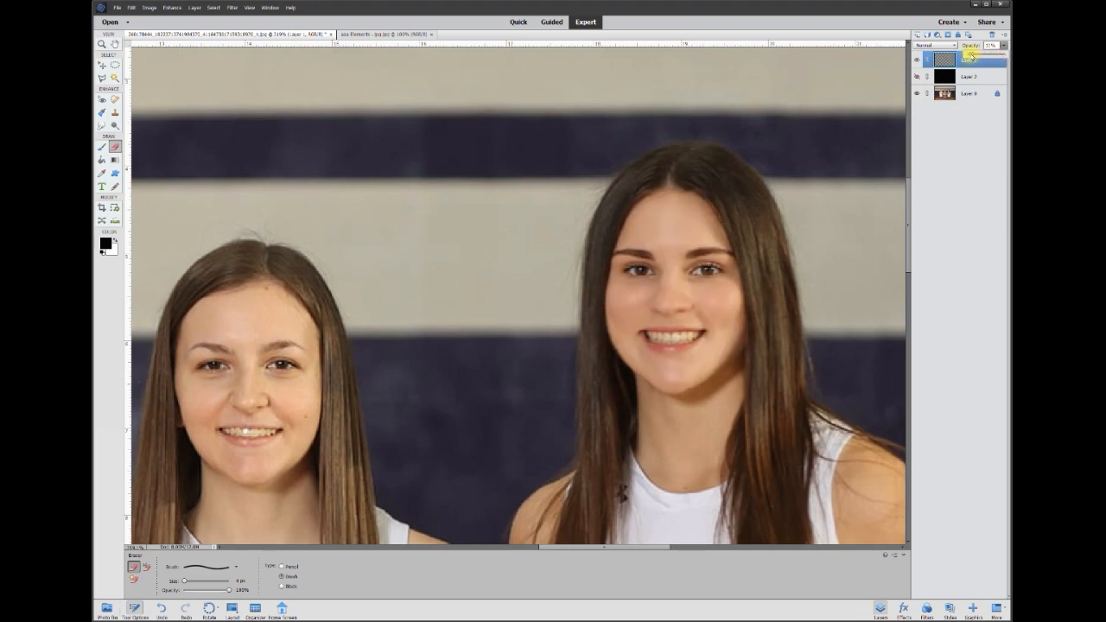
pyautogui.click(990, 46)
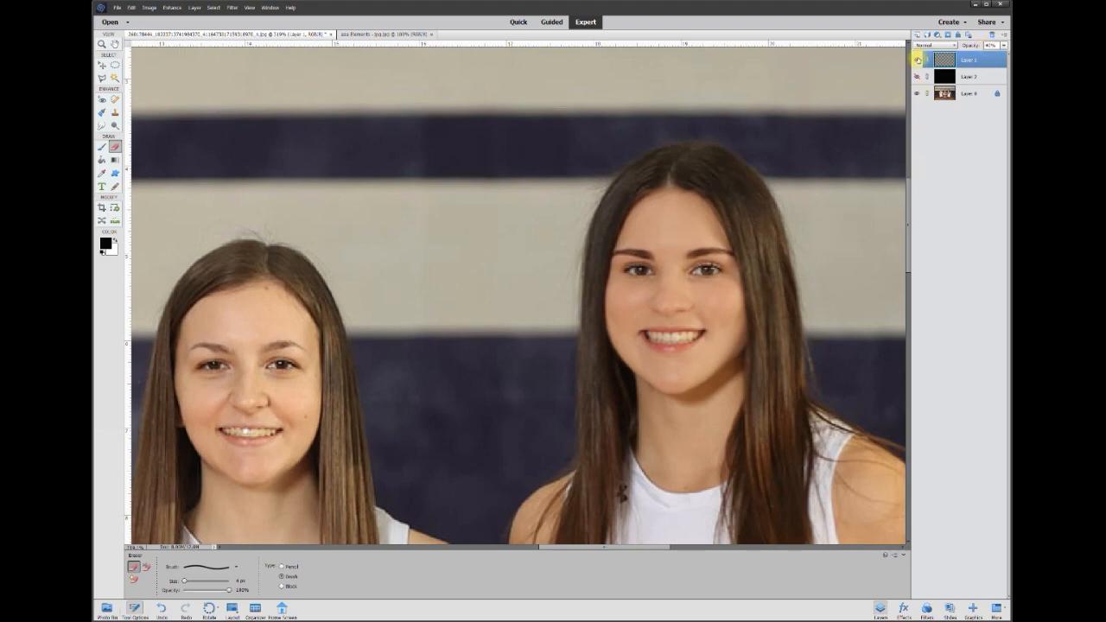
# Compare the face with and without the skin-tone layer, and inspect the blend both close up and in the full photo.
pyautogui.click(918, 60)
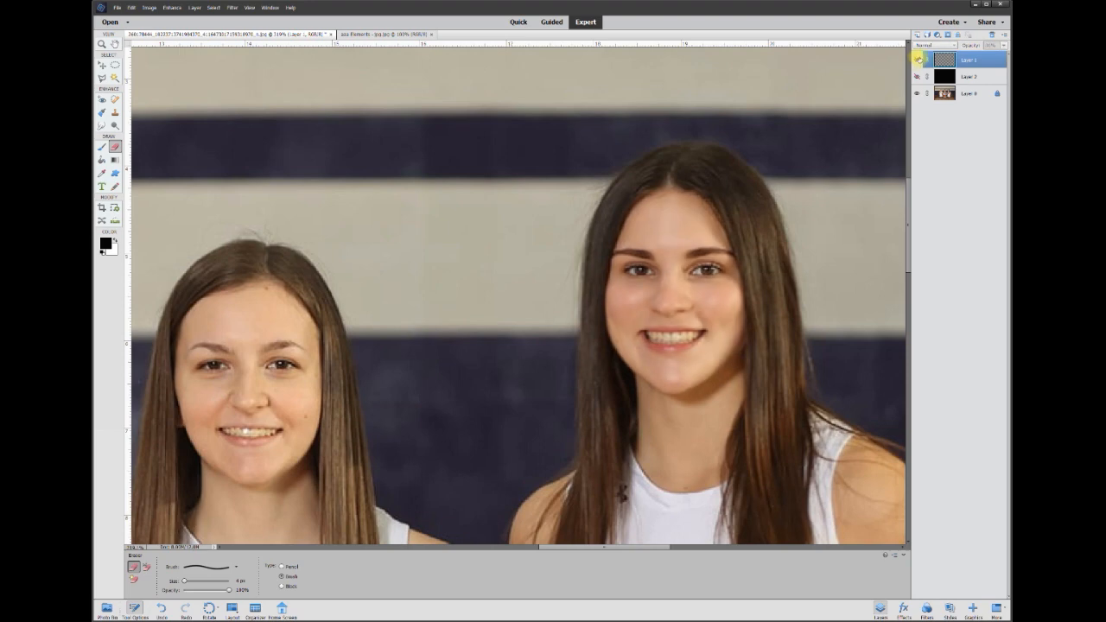
pyautogui.click(918, 59)
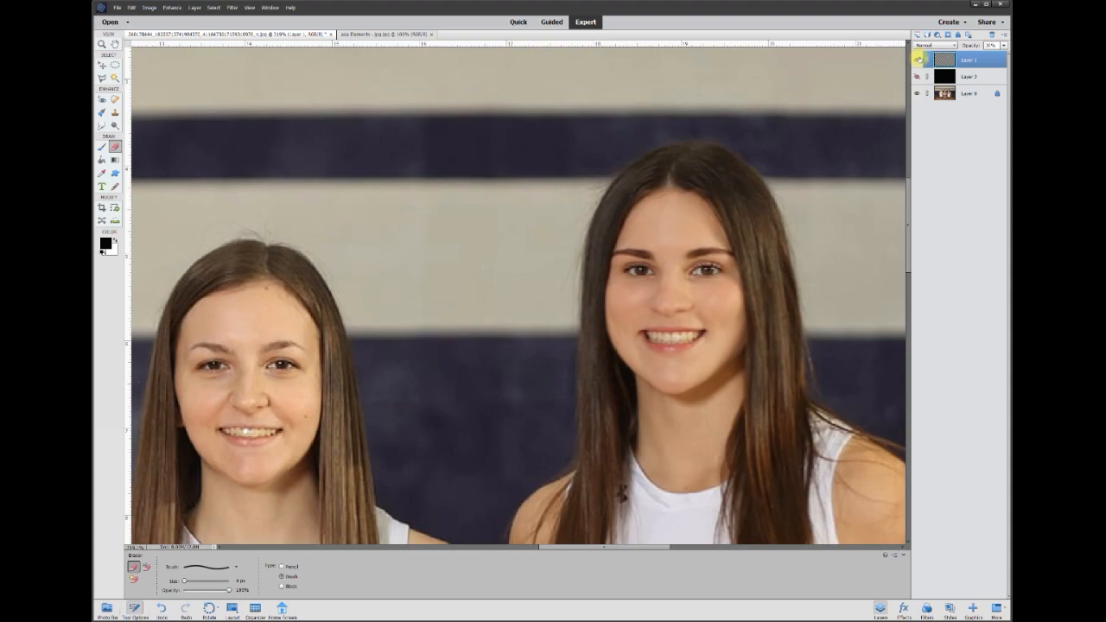
pyautogui.scroll(-3, 686, 193)
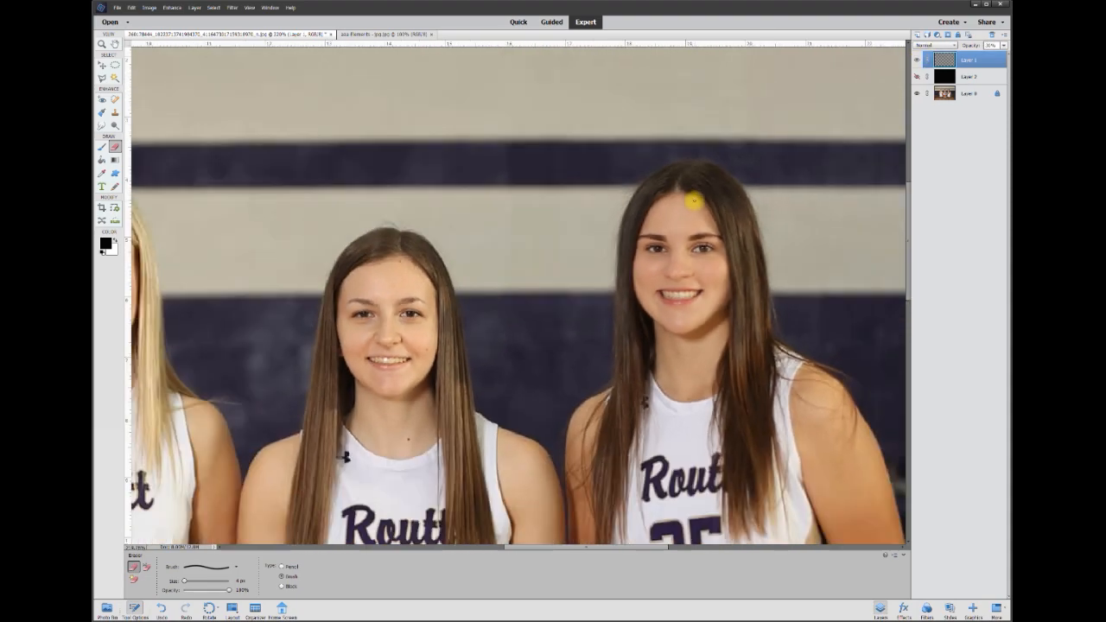
pyautogui.scroll(-4, 693, 201)
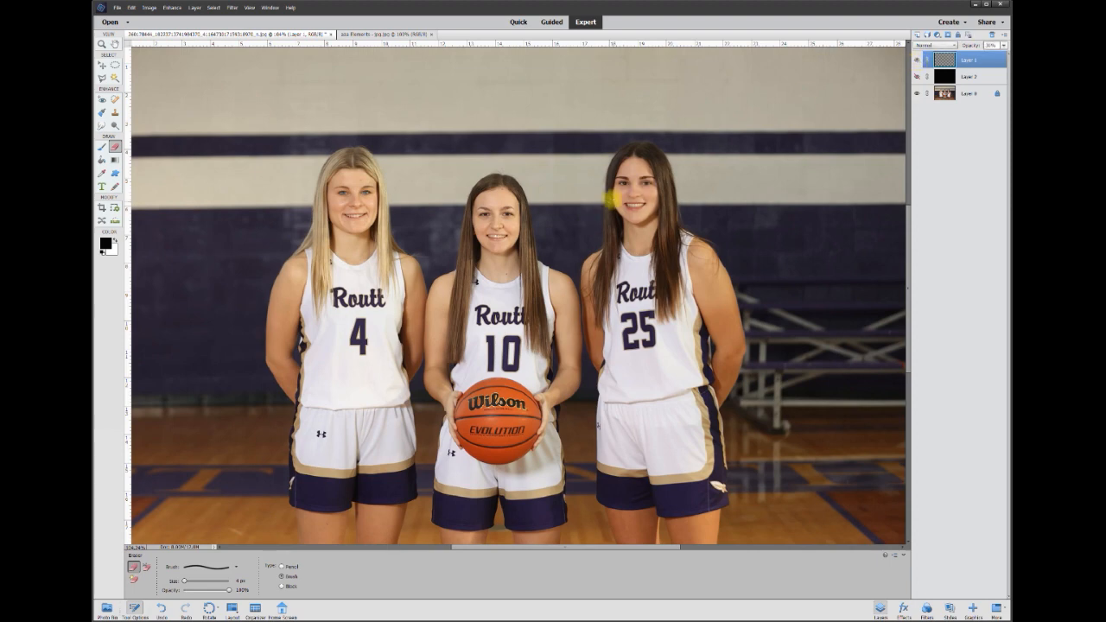
pyautogui.click(102, 65)
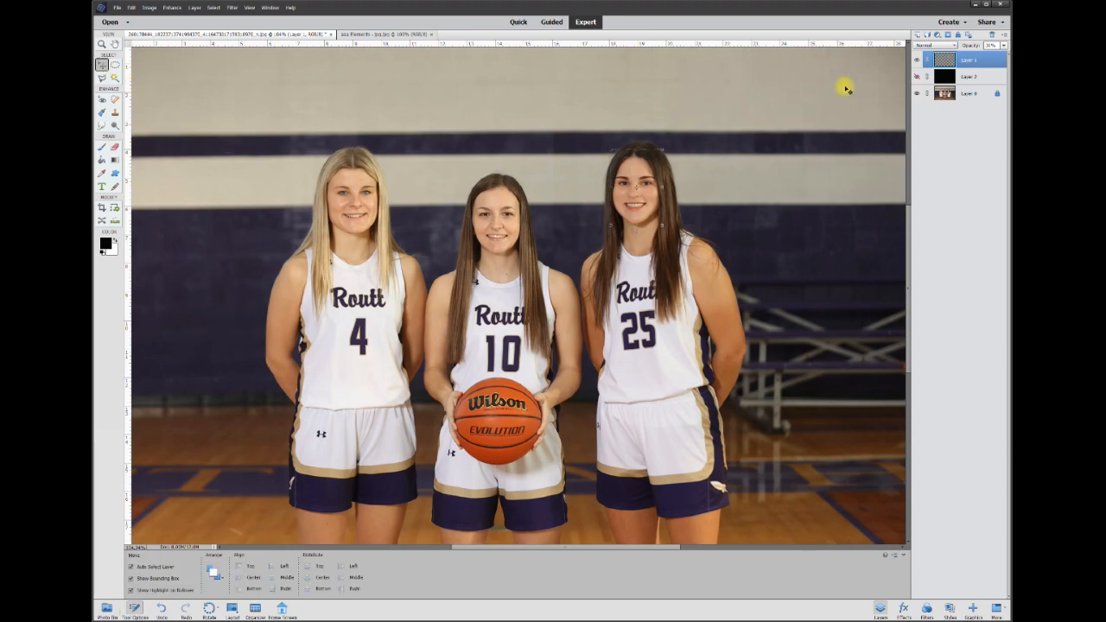
pyautogui.click(741, 130)
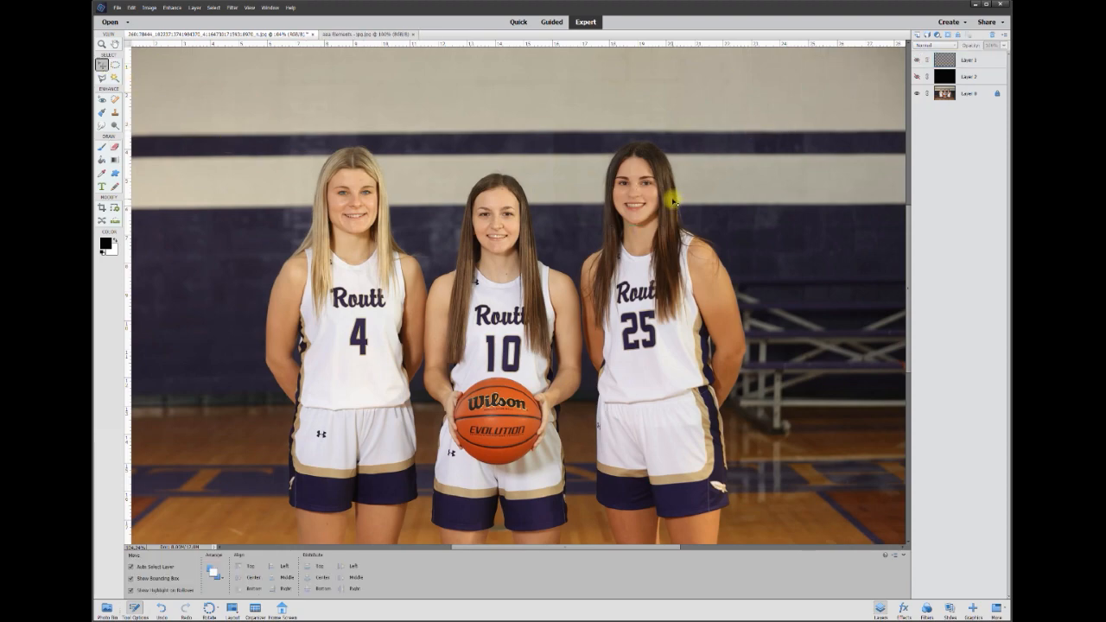
pyautogui.scroll(3, 666, 185)
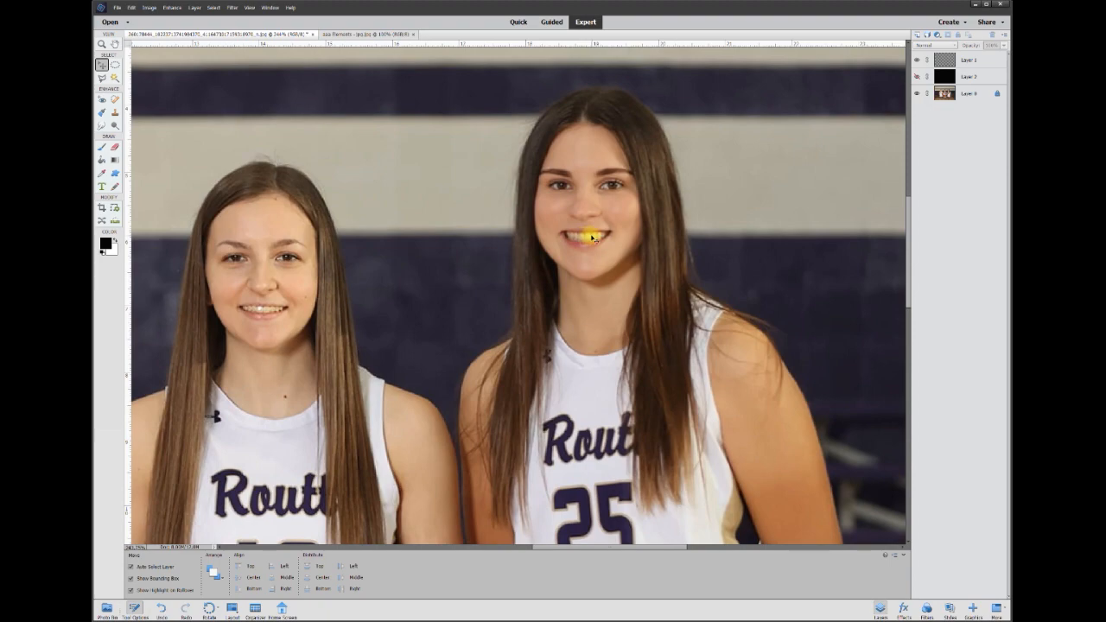
pyautogui.scroll(-2, 603, 234)
pyautogui.scroll(3, 605, 235)
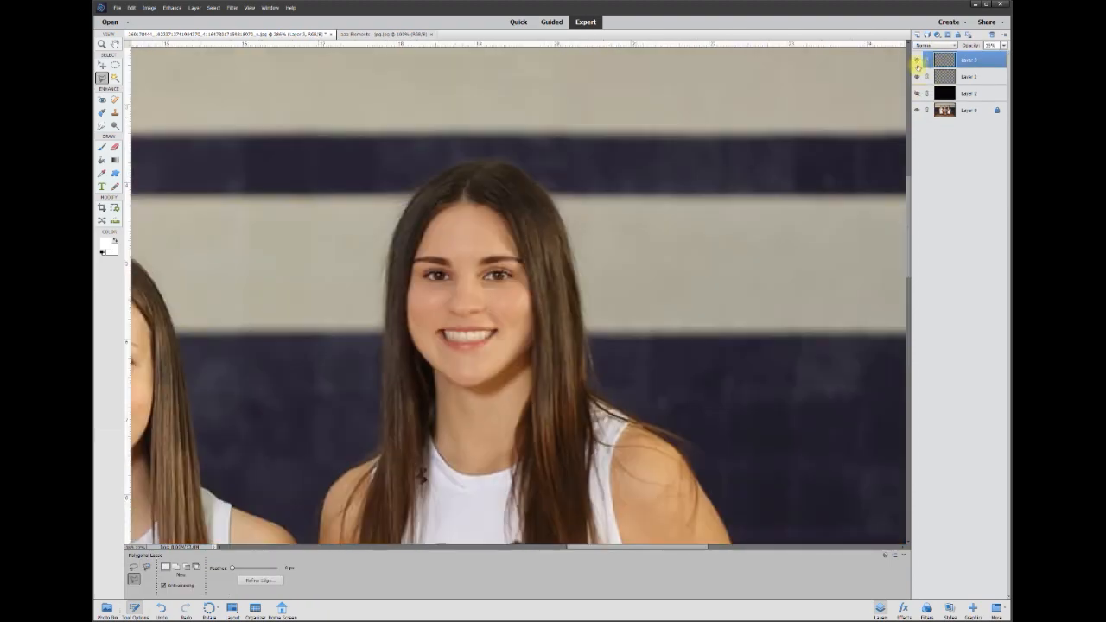
# Compare the smile with and without Layer 3, and review the retouched face within the whole group photo.
pyautogui.click(917, 61)
pyautogui.click(917, 61)
pyautogui.click(103, 64)
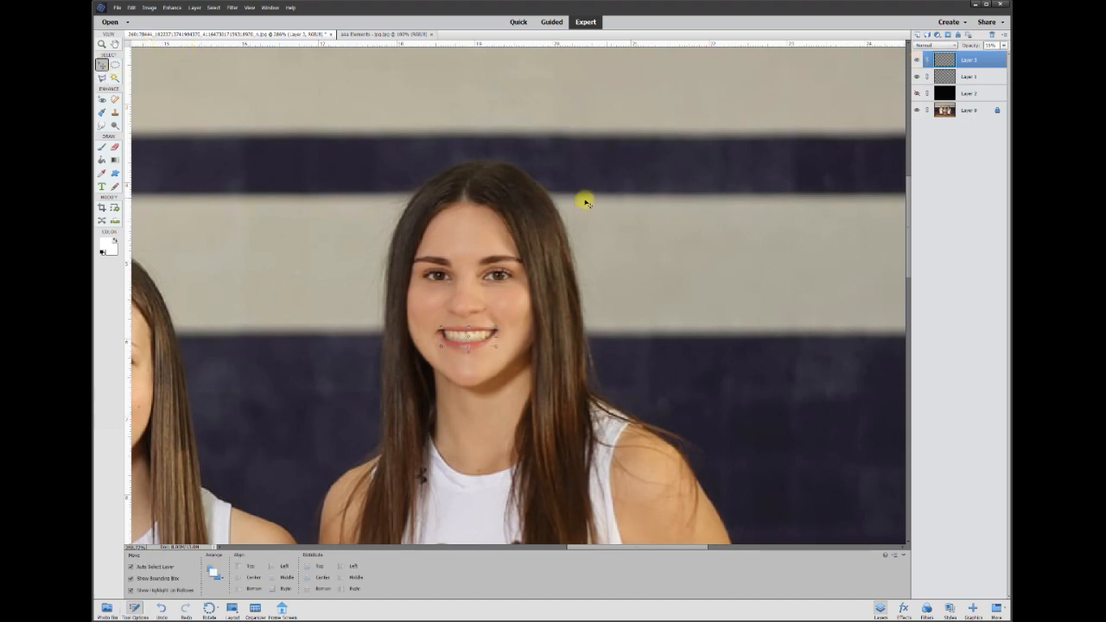
pyautogui.scroll(-2, 534, 313)
pyautogui.scroll(-1, 526, 316)
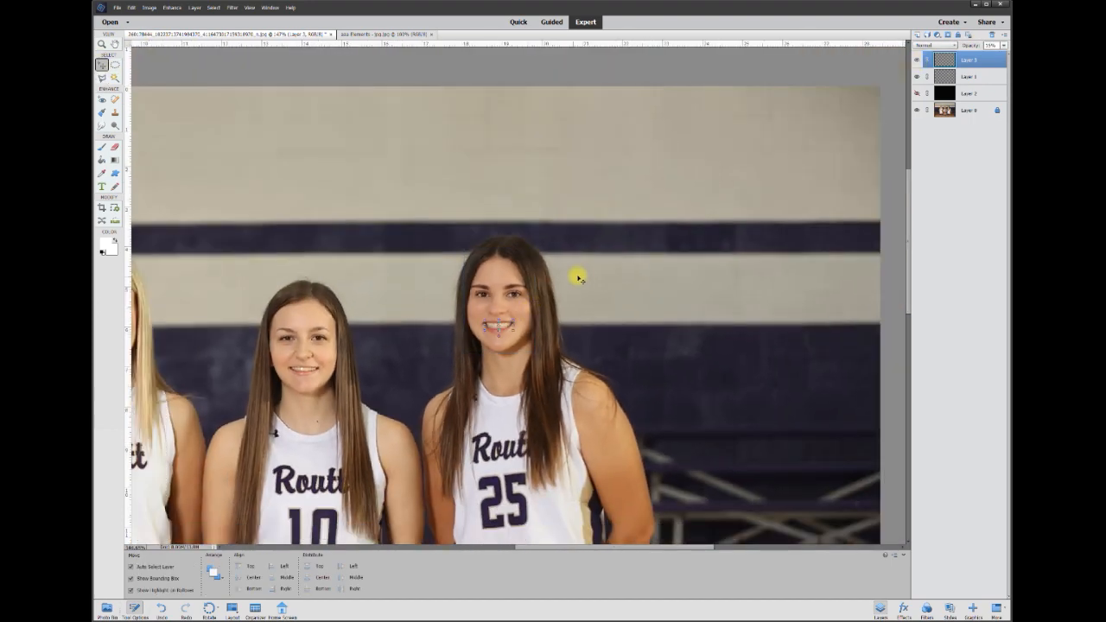
pyautogui.click(513, 317)
pyautogui.scroll(-1, 412, 323)
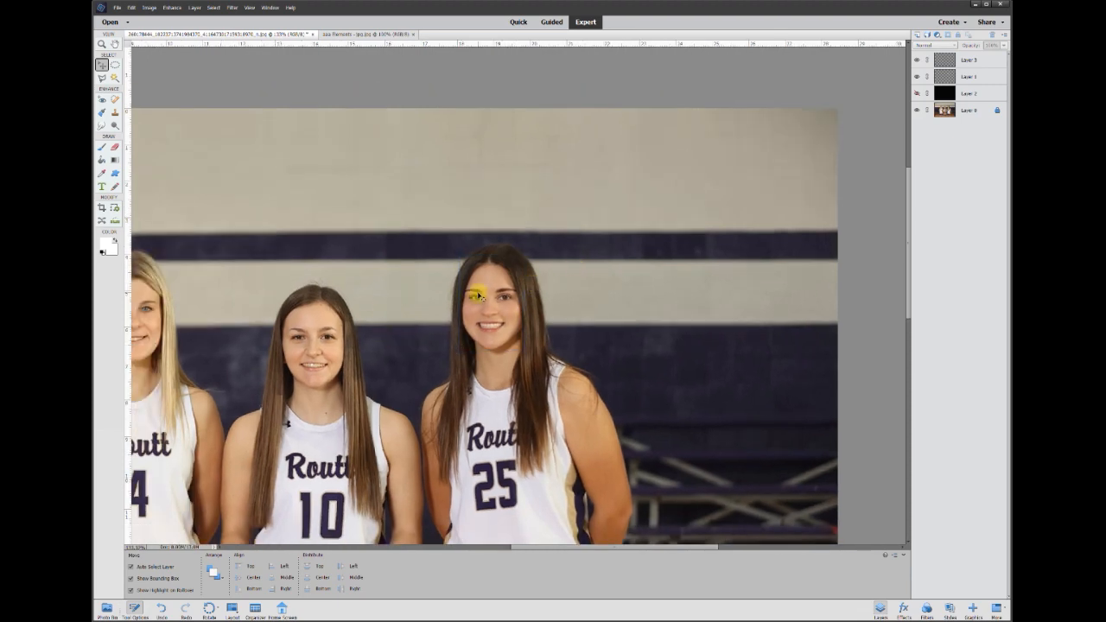
pyautogui.scroll(-1, 428, 335)
pyautogui.moveTo(556, 550); pyautogui.dragTo(499, 543)
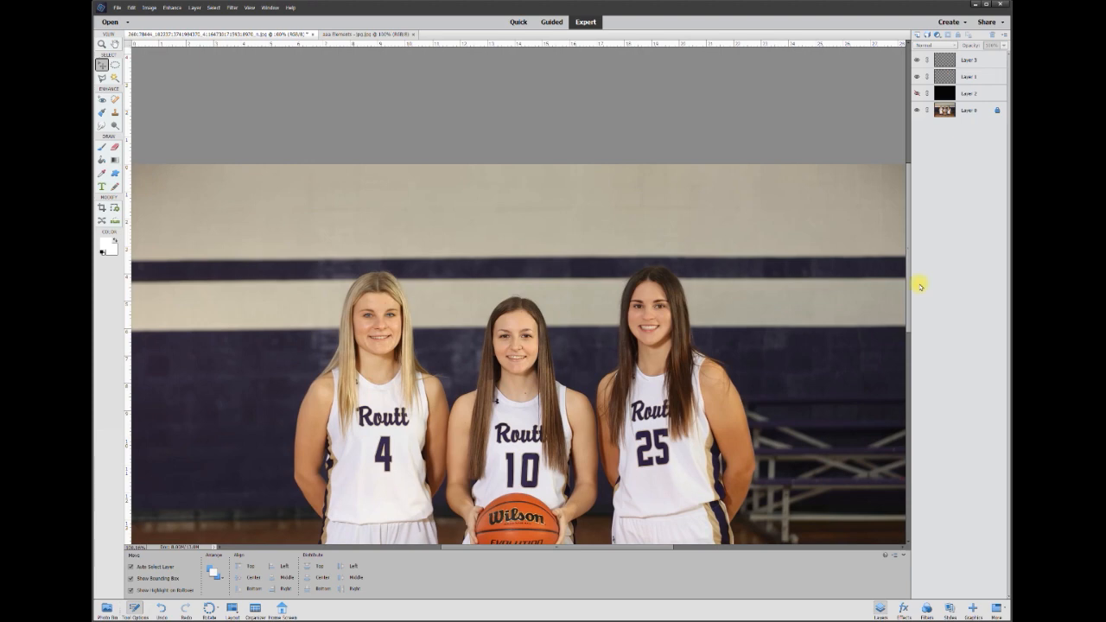
pyautogui.moveTo(905, 301); pyautogui.dragTo(903, 346)
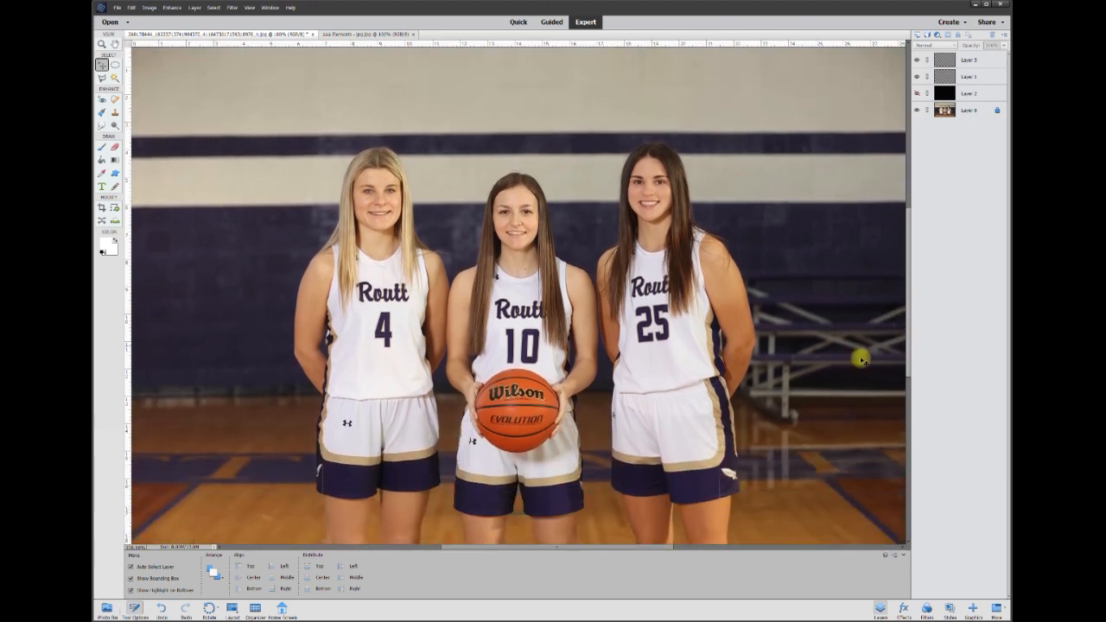